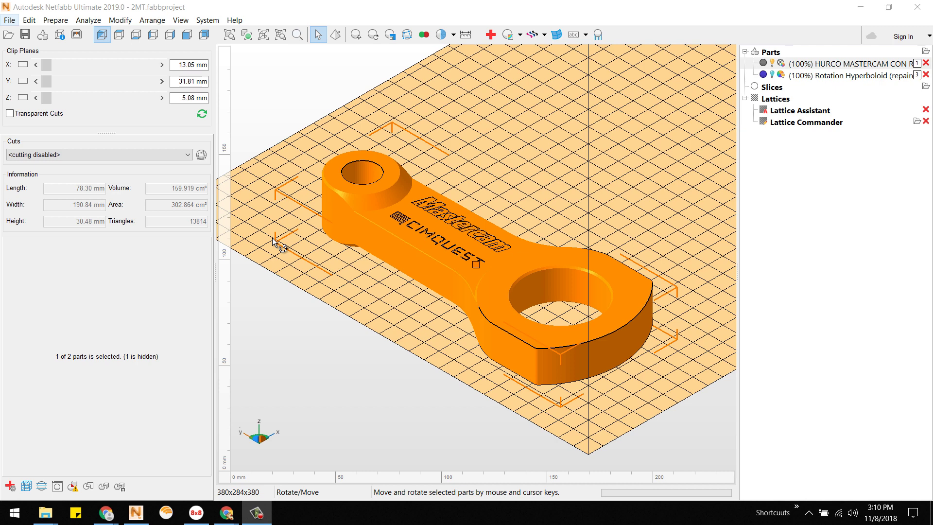
Open the Lattice Assistant on the HURCO connecting-rod part from its Modify menu
right_click(414, 255)
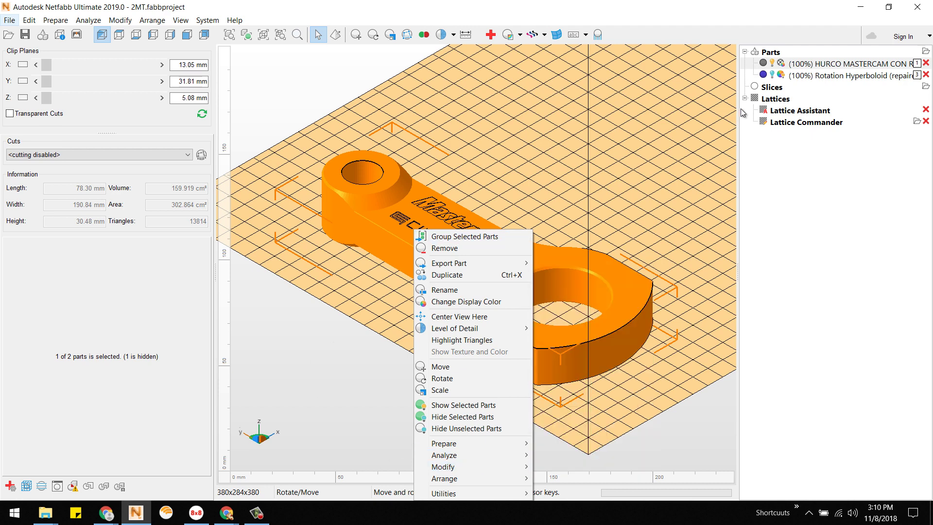
click(786, 103)
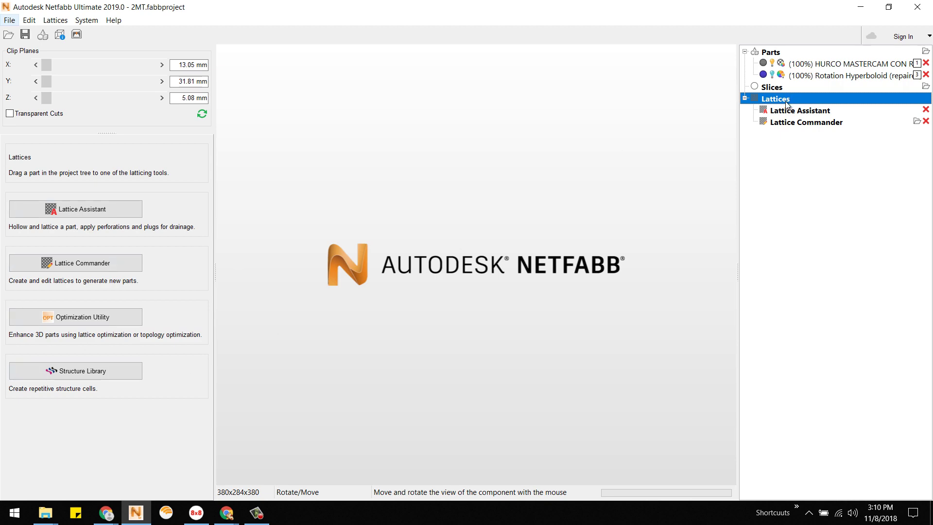
click(808, 64)
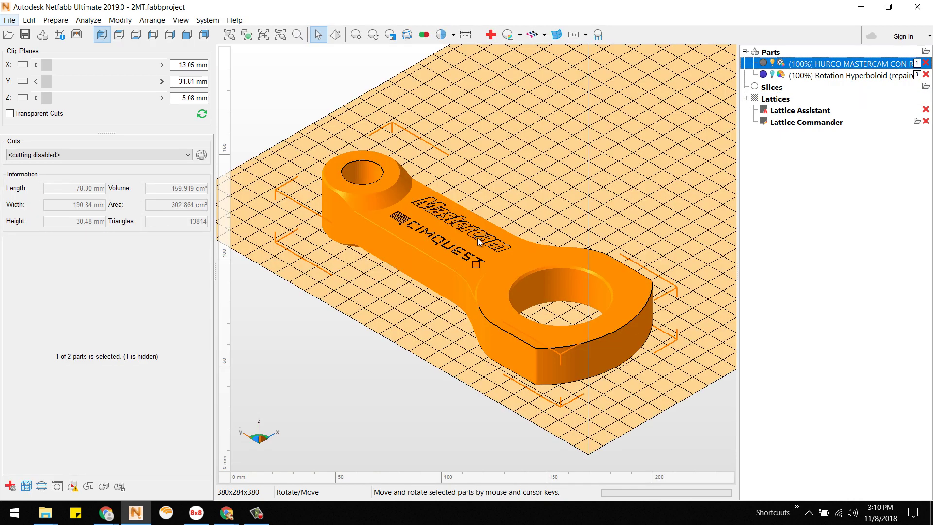
right_click(479, 231)
mouse_move(506, 467)
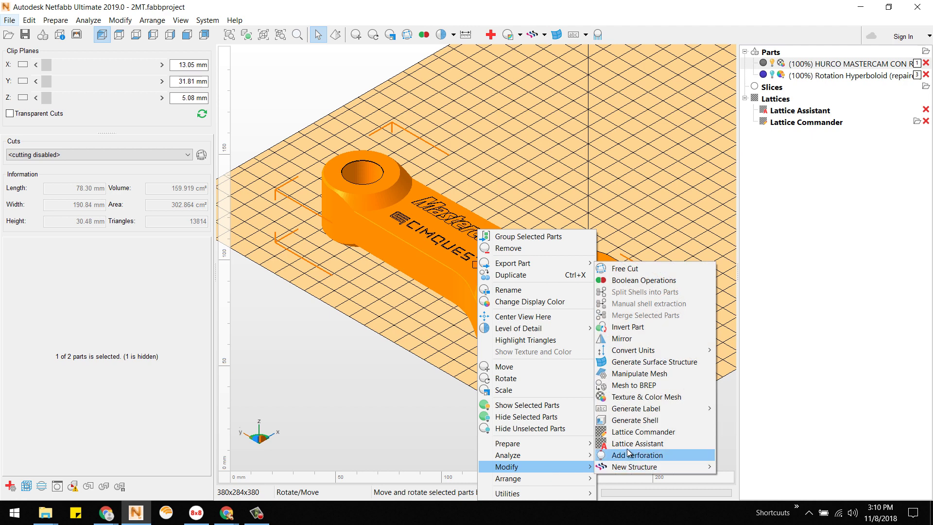
click(627, 442)
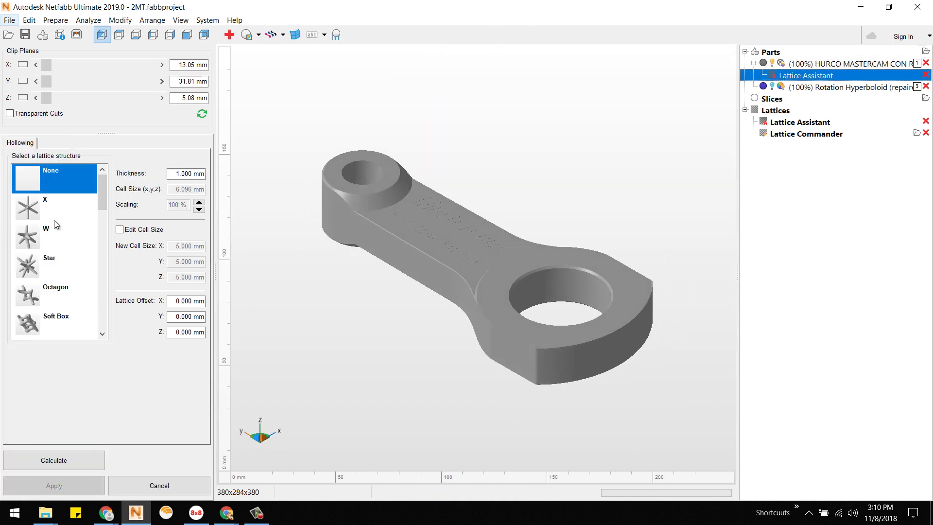
Choose the X lattice with custom 15 mm cells in X, Y and Z, and calculate the hollowing
click(56, 212)
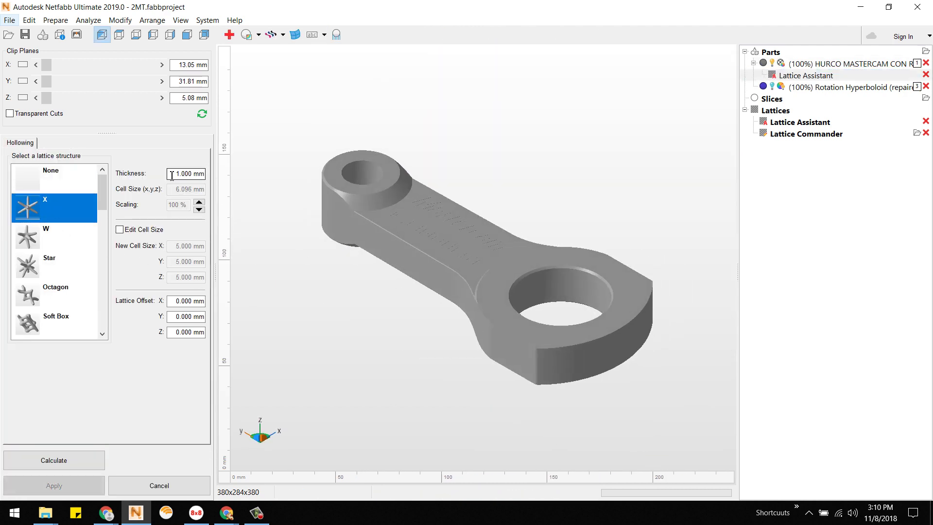
click(120, 229)
click(192, 246)
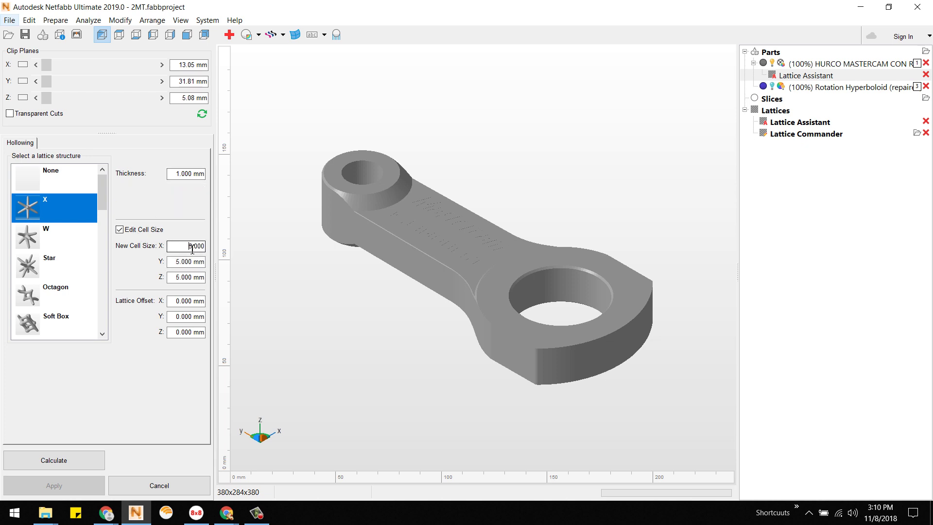
key(Home)
text(1)
key(Tab)
click(179, 278)
text(15)
click(189, 301)
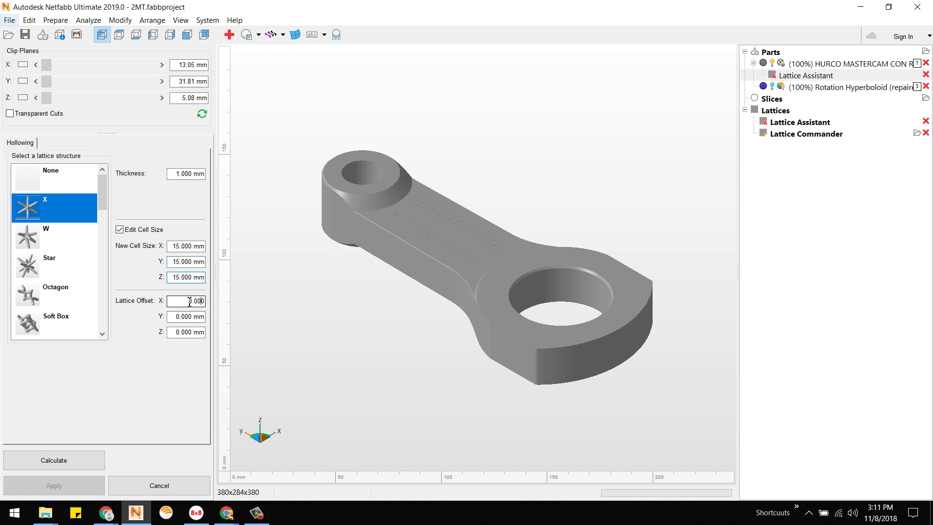
click(77, 458)
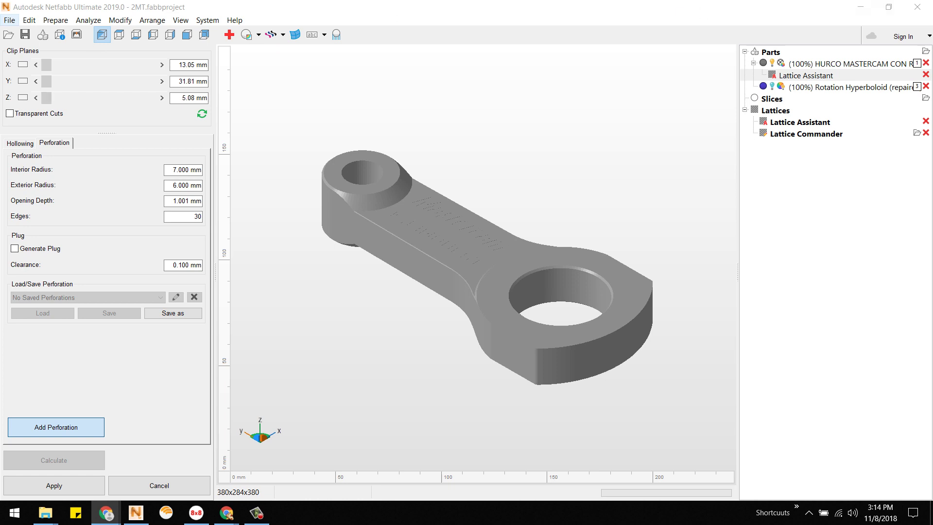
Place a drainage perforation on the first long side of the connecting rod
right_drag(447, 359, 554, 321)
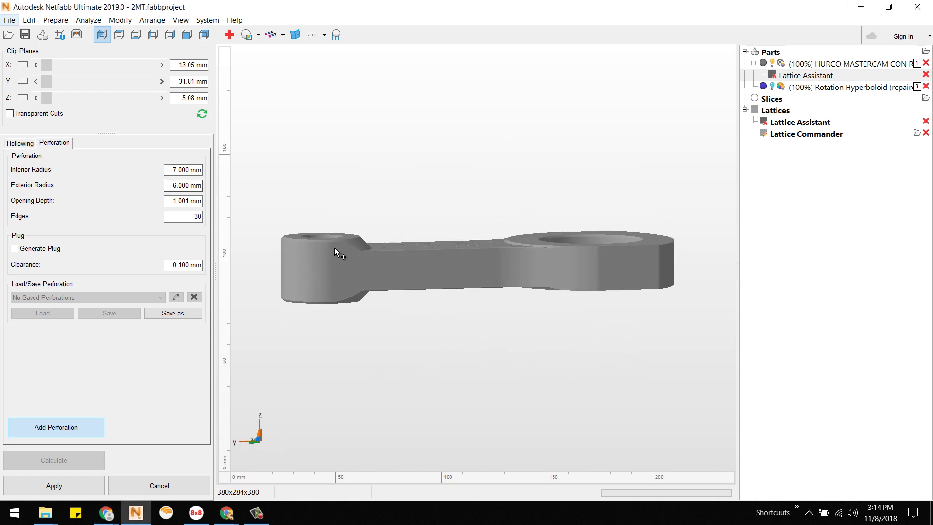
click(185, 37)
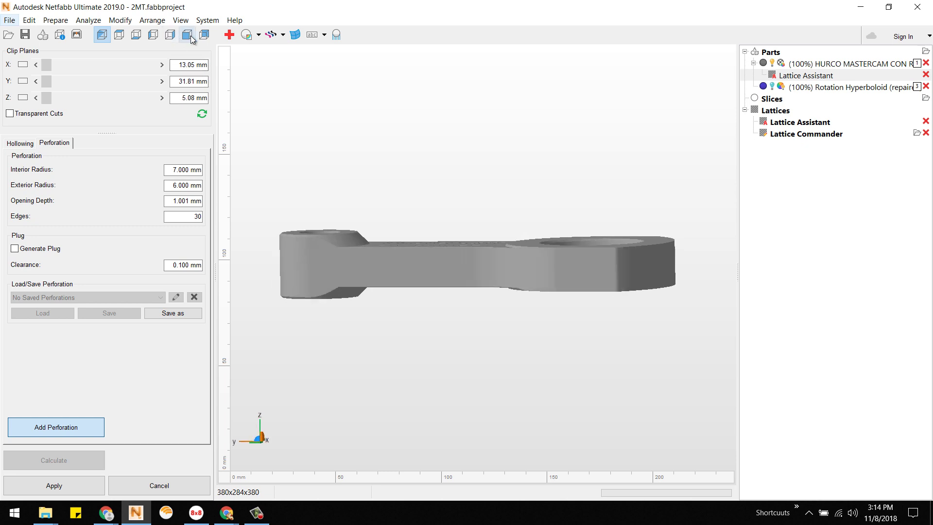
click(170, 35)
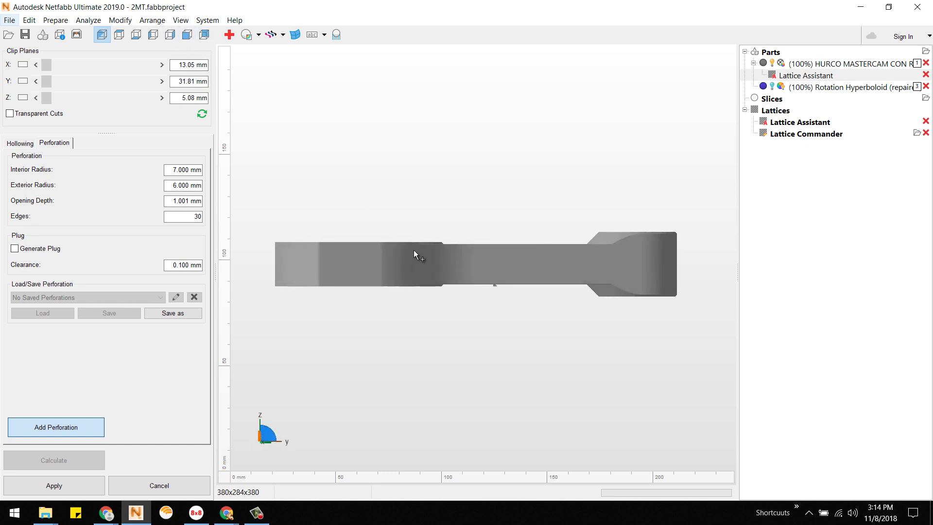
click(345, 265)
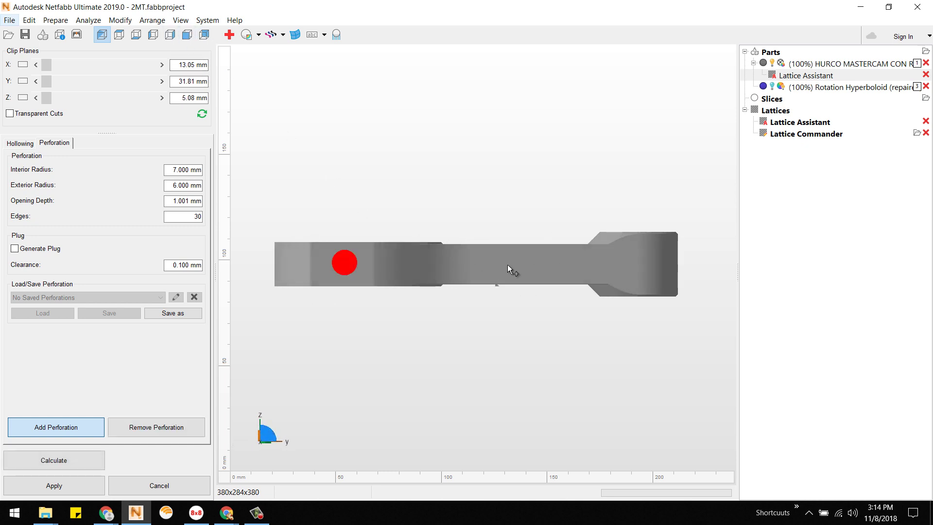
scroll(484, 265, up, 2)
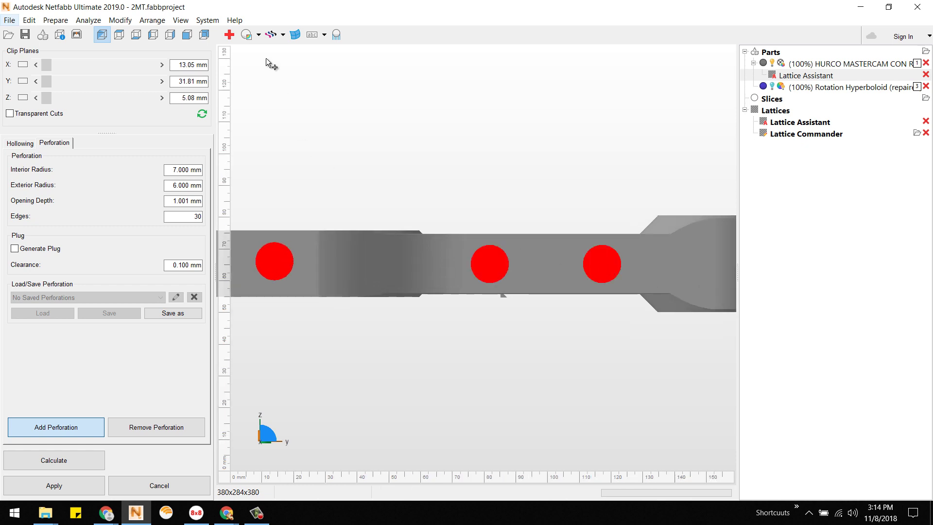
Add two perforations on the opposite long side and orbit to check them
click(153, 35)
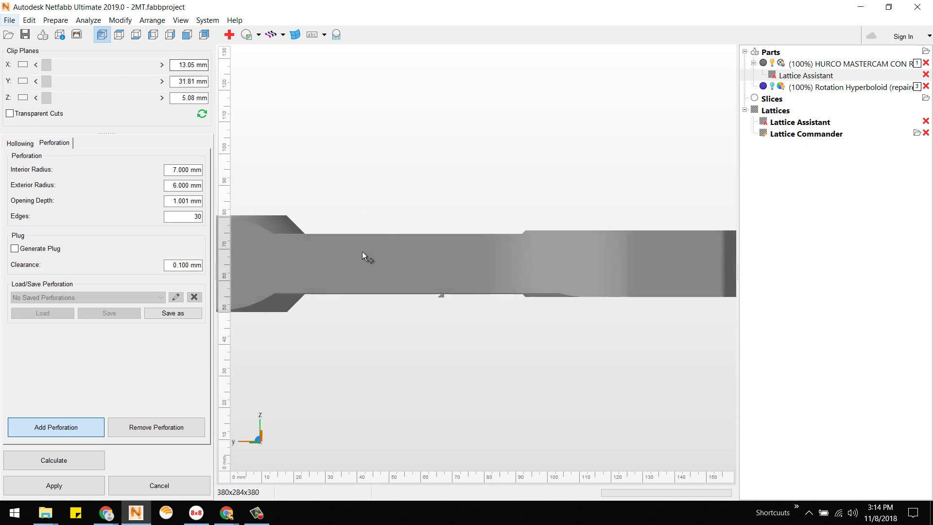
click(445, 261)
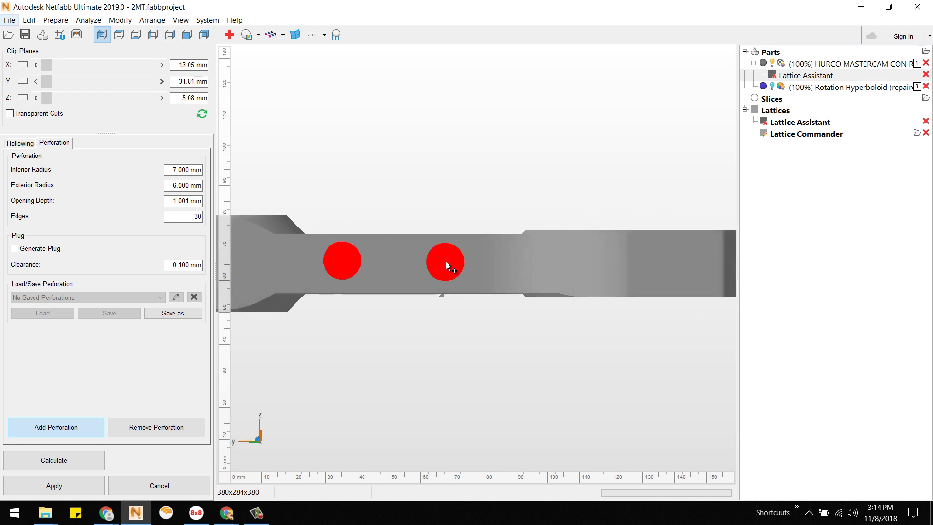
click(676, 263)
right_drag(444, 264, 437, 292)
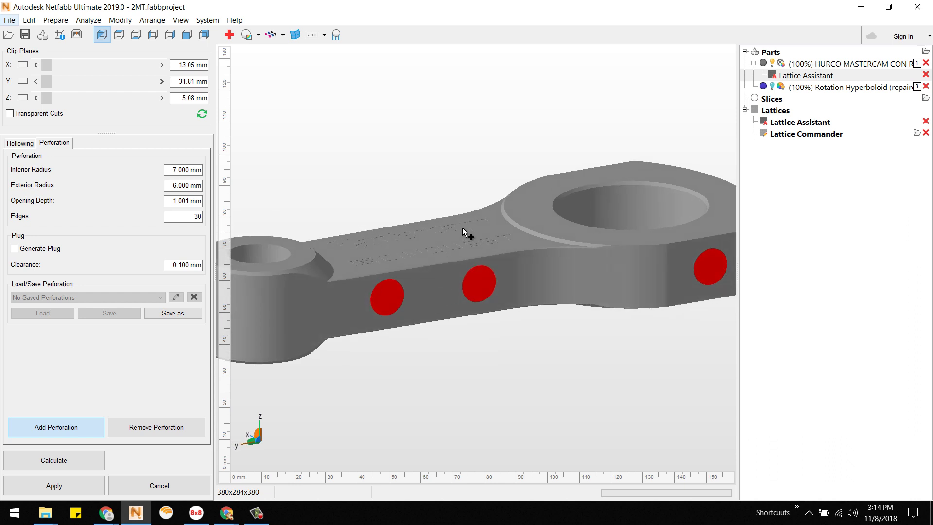
click(68, 460)
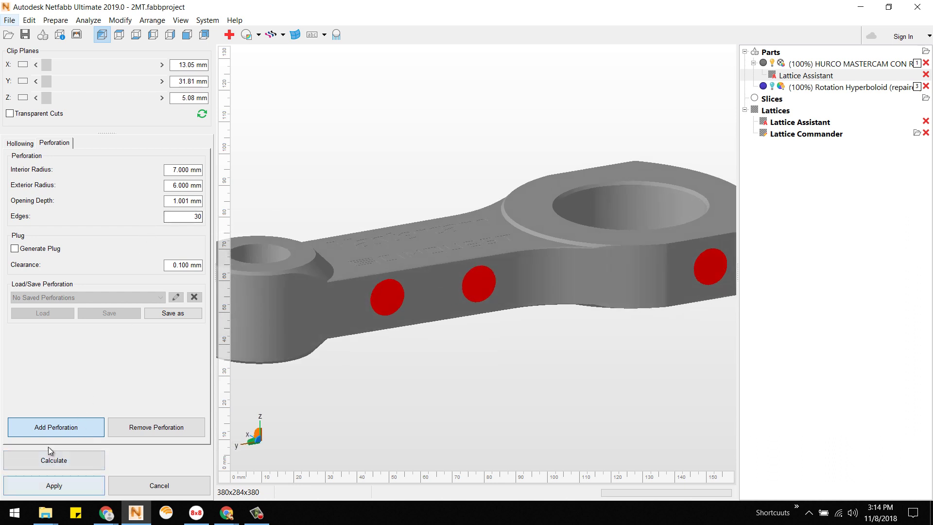
Calculate the perforations and apply them as a new part, keeping the original
click(60, 457)
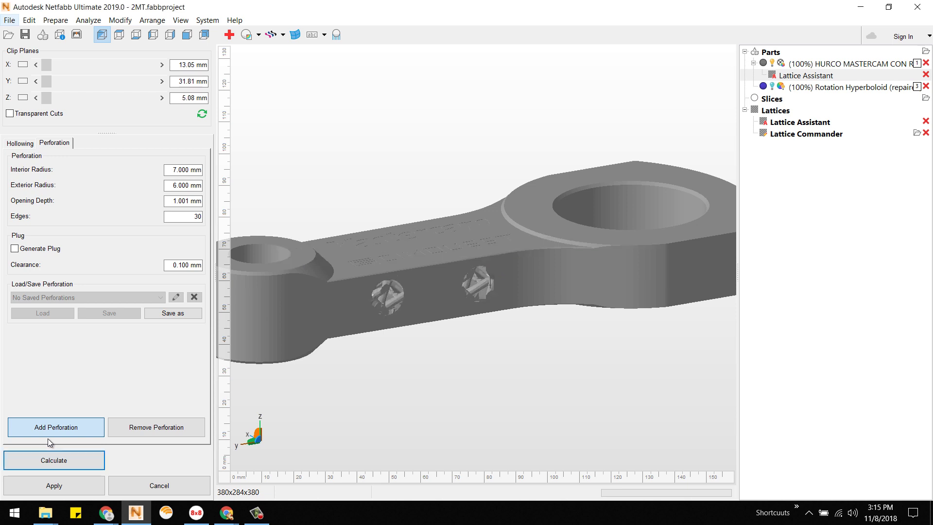
mouse_move(494, 308)
right_down()
mouse_move(450, 317)
mouse_move(433, 298)
mouse_move(414, 308)
mouse_move(497, 306)
mouse_move(642, 250)
mouse_move(641, 321)
mouse_move(530, 309)
mouse_move(414, 280)
mouse_move(449, 301)
mouse_move(496, 291)
mouse_move(450, 306)
right_up()
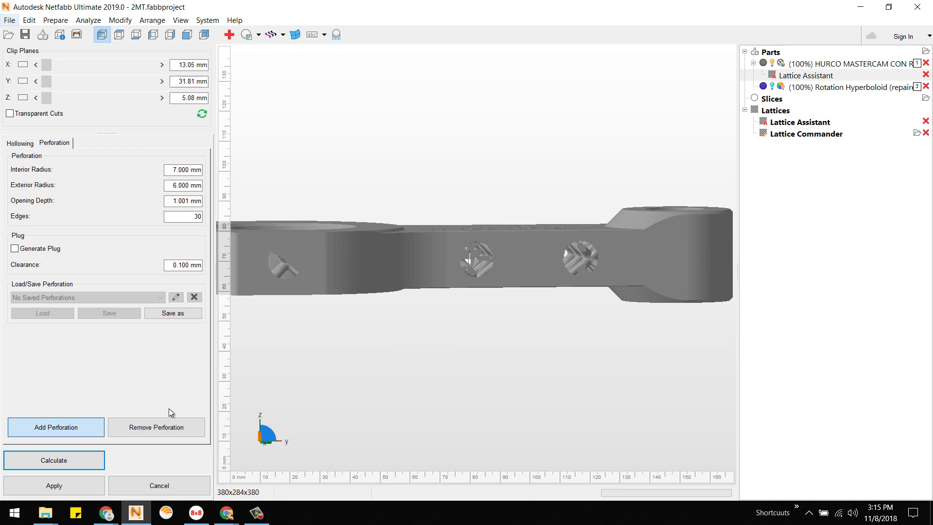
click(92, 480)
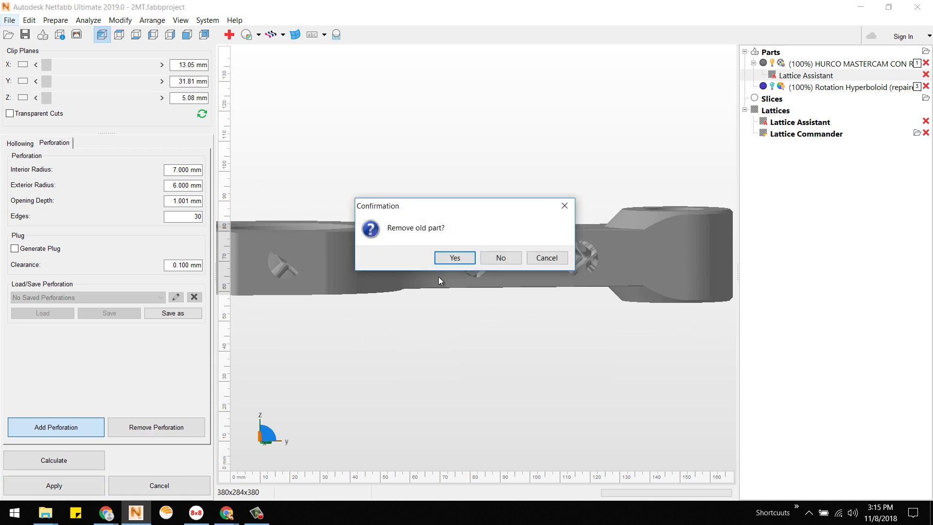
click(495, 259)
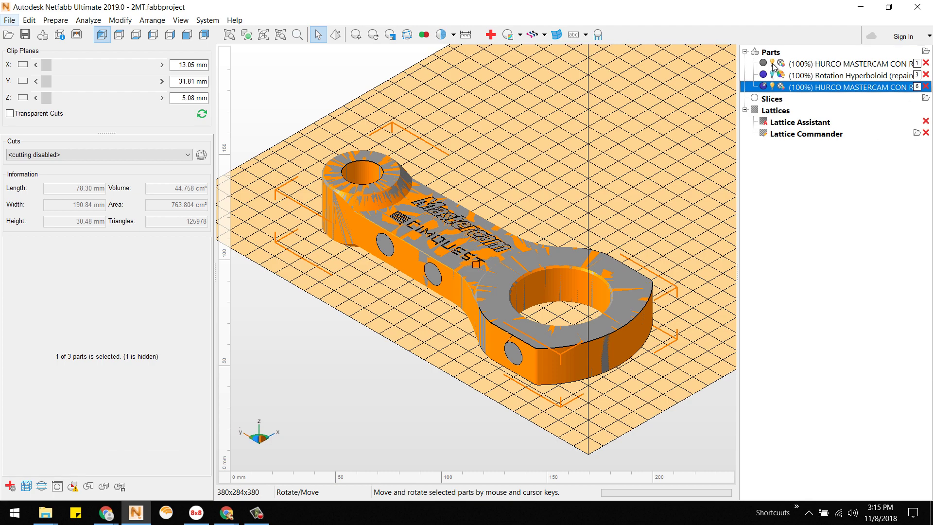
Select the new perforated connecting-rod part
click(774, 64)
right_drag(632, 230, 831, 295)
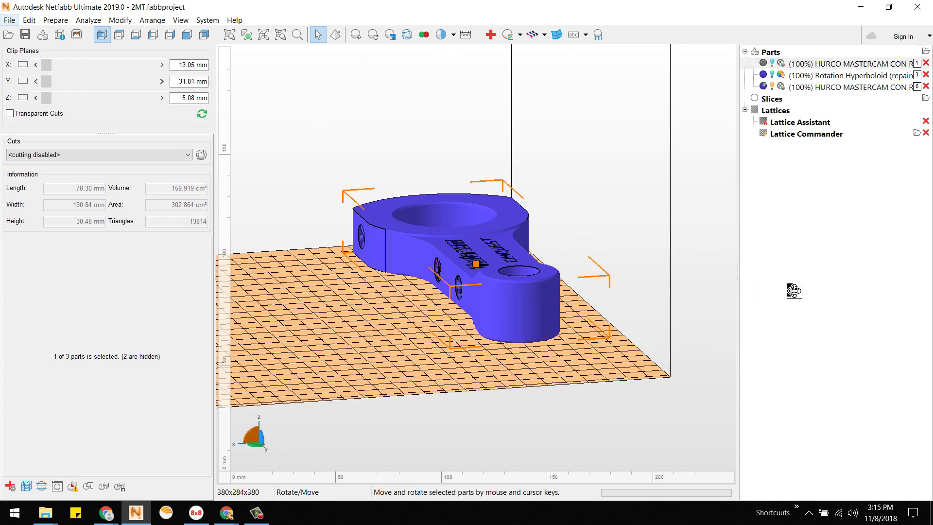
right_drag(479, 278, 408, 267)
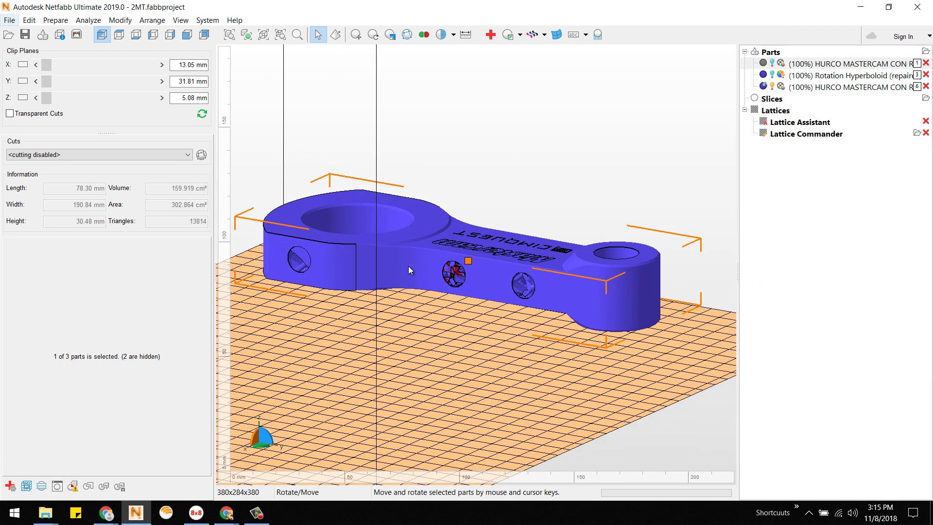
click(408, 267)
Open Part Repair on the perforated rod and review its status: 125978 triangles, 0 holes
click(490, 34)
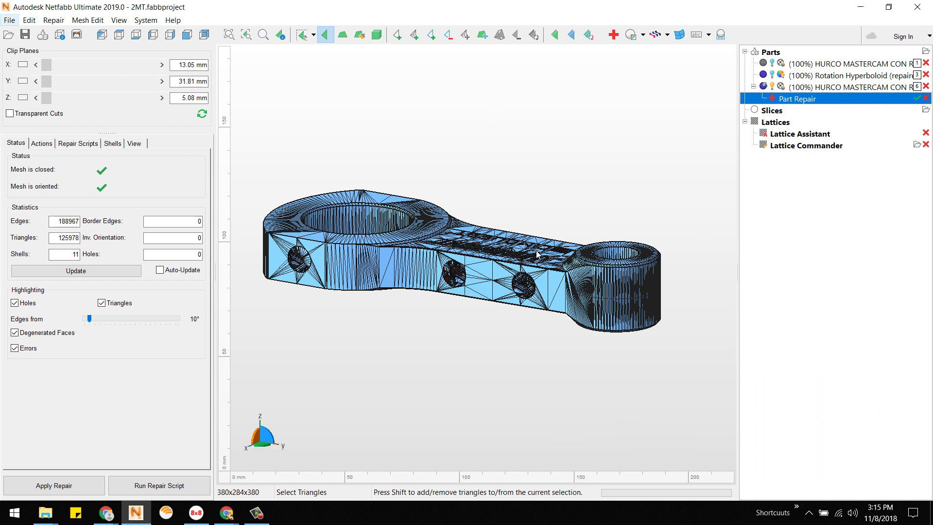
scroll(305, 263, up, 3)
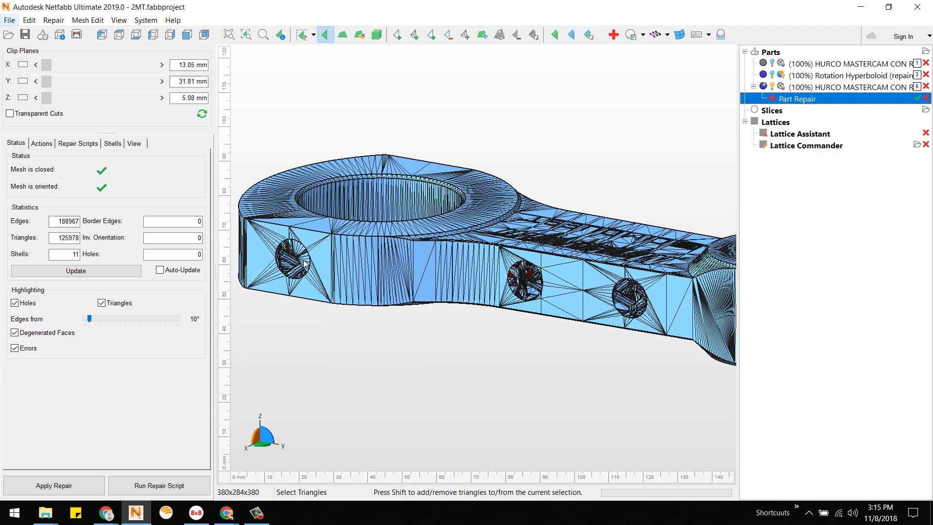
scroll(304, 264, up, 2)
scroll(306, 258, up, 2)
scroll(306, 257, down, 3)
Execute the Extended Repair script, bringing the mesh to 133338 triangles
scroll(306, 258, down, 3)
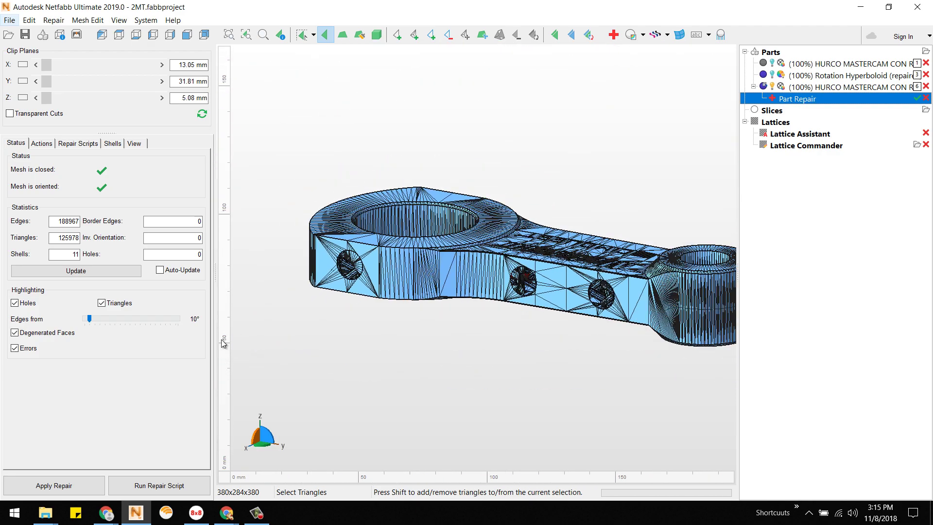
click(159, 485)
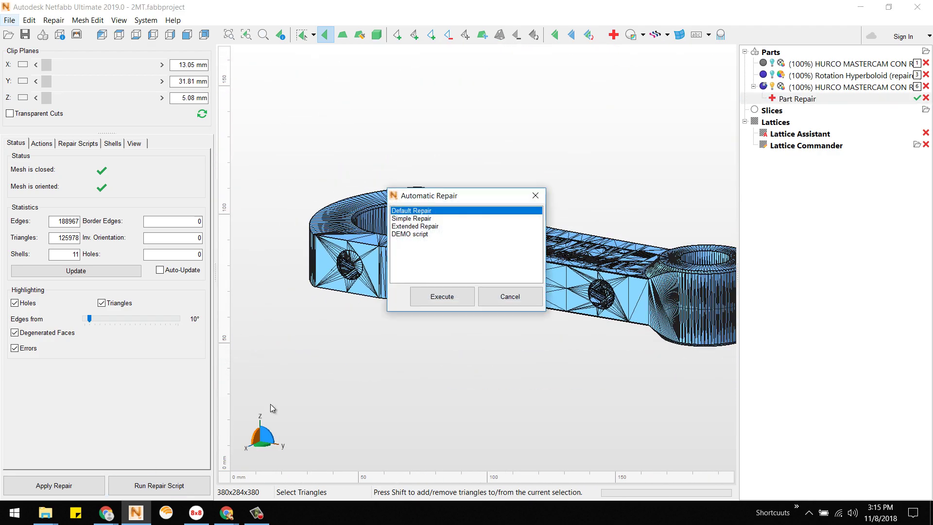
click(427, 226)
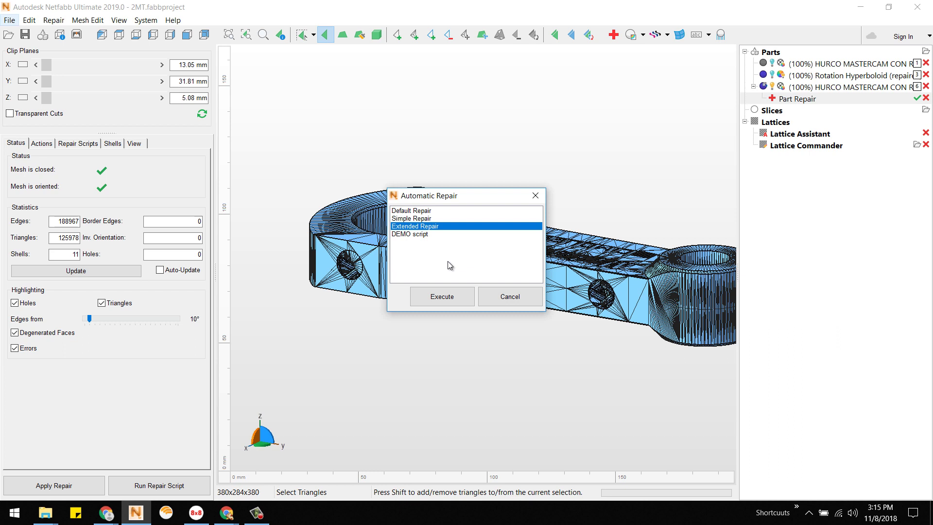
click(450, 302)
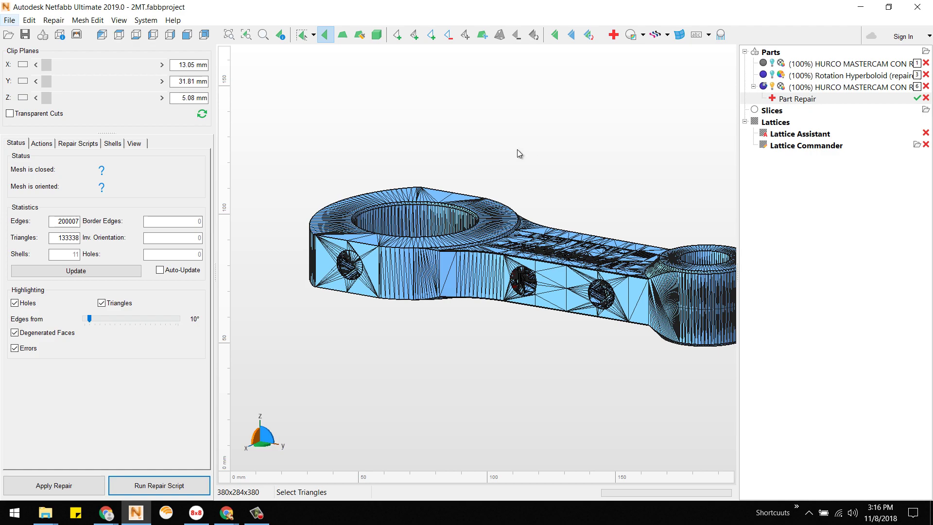
Update the mesh status and apply the repair, removing the old part
right_drag(519, 152, 352, 257)
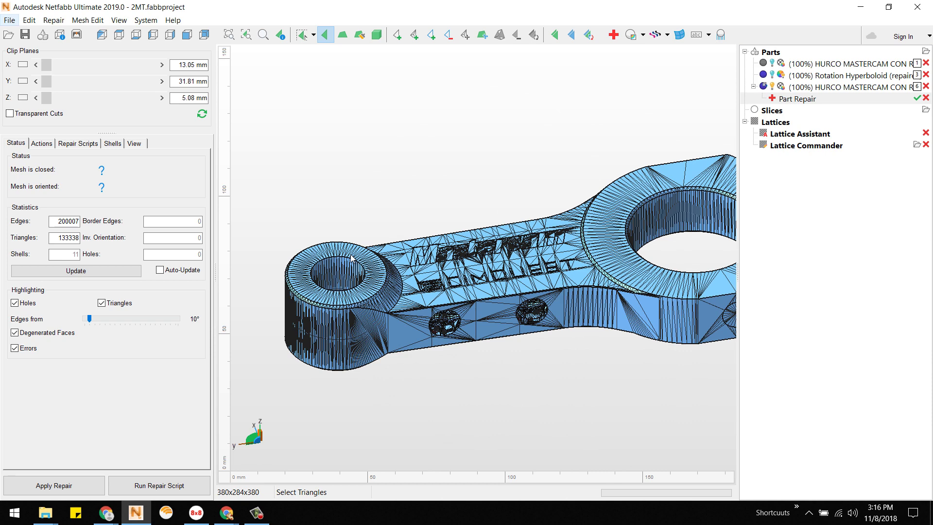
scroll(509, 298, down, 2)
middle_drag(509, 298, 479, 298)
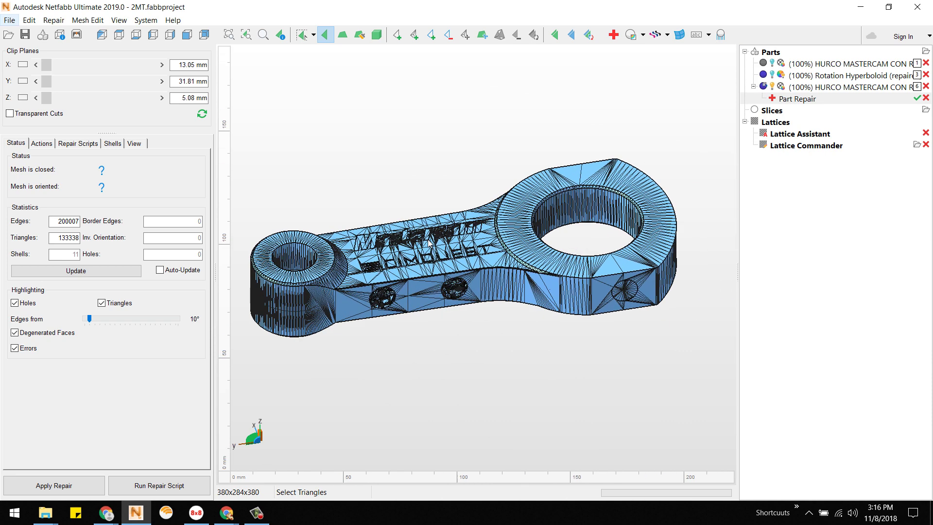
click(106, 271)
click(53, 486)
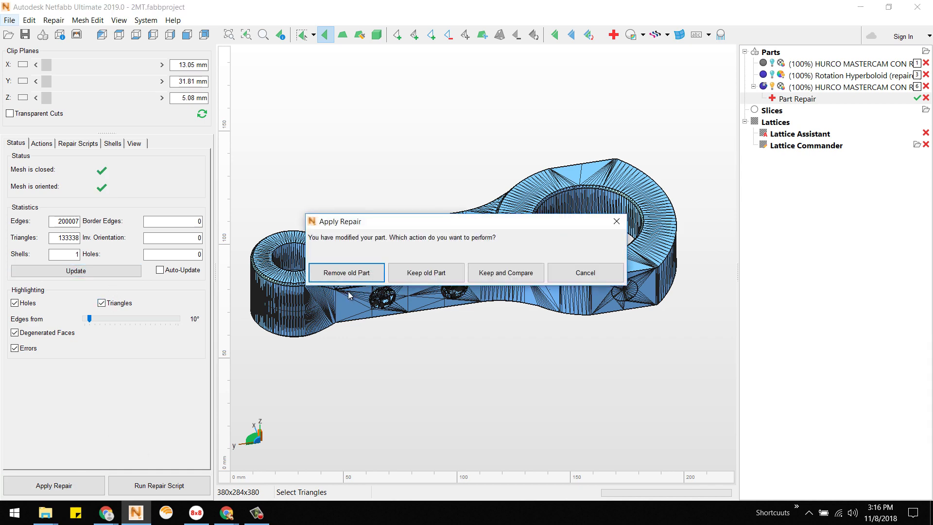
click(357, 272)
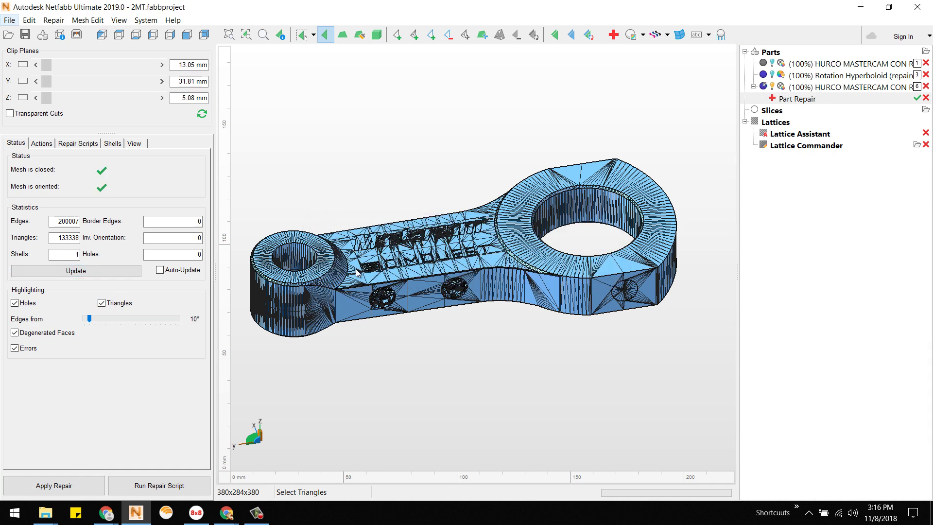
mouse_move(413, 273)
right_down()
mouse_move(430, 317)
mouse_move(437, 311)
right_up()
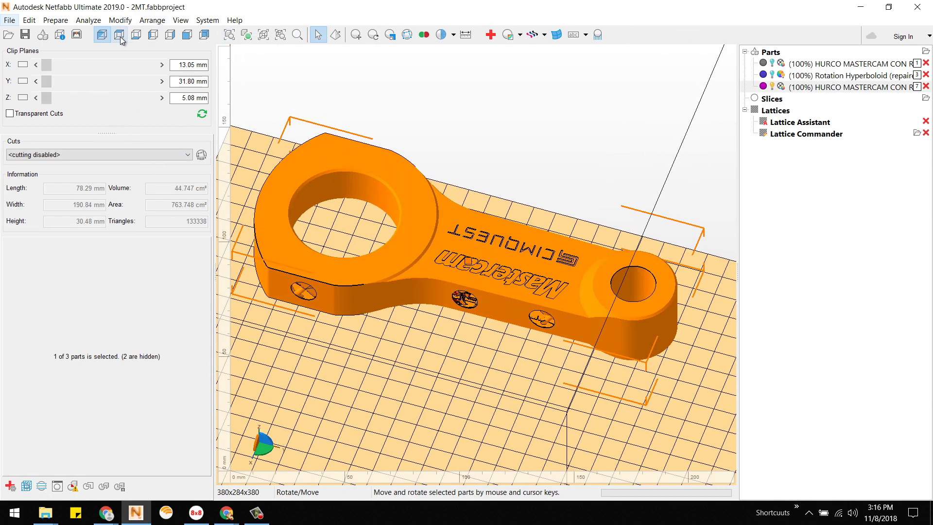
Clip the rod at Z 23.37 mm to inspect its lattice, then hide the part
click(102, 34)
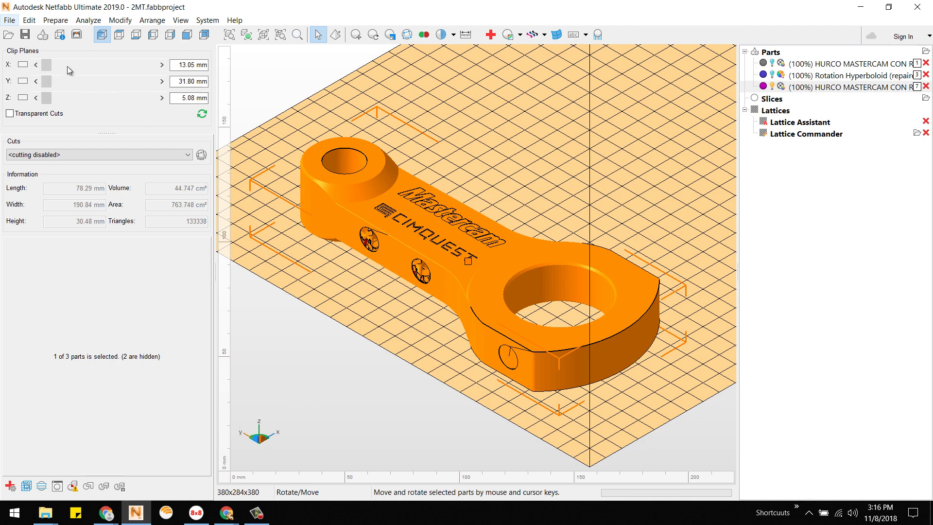
drag(47, 97, 109, 100)
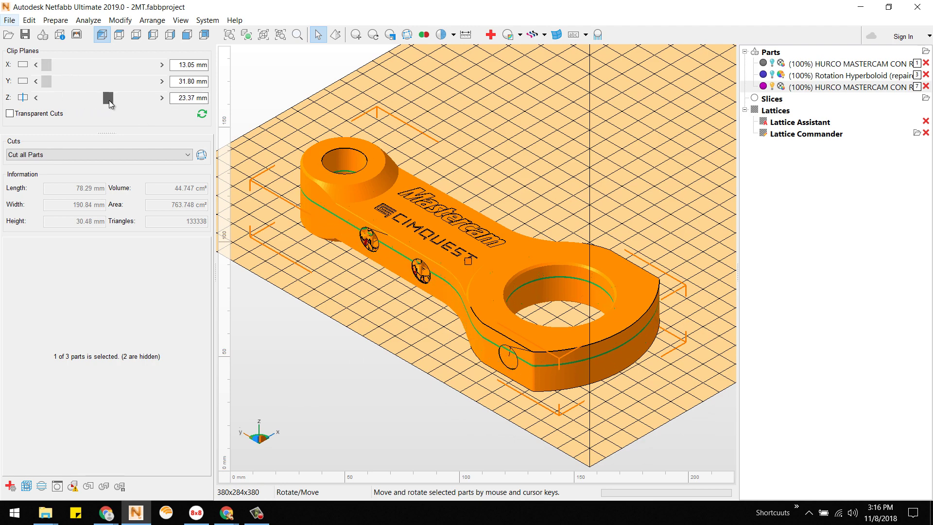
click(25, 97)
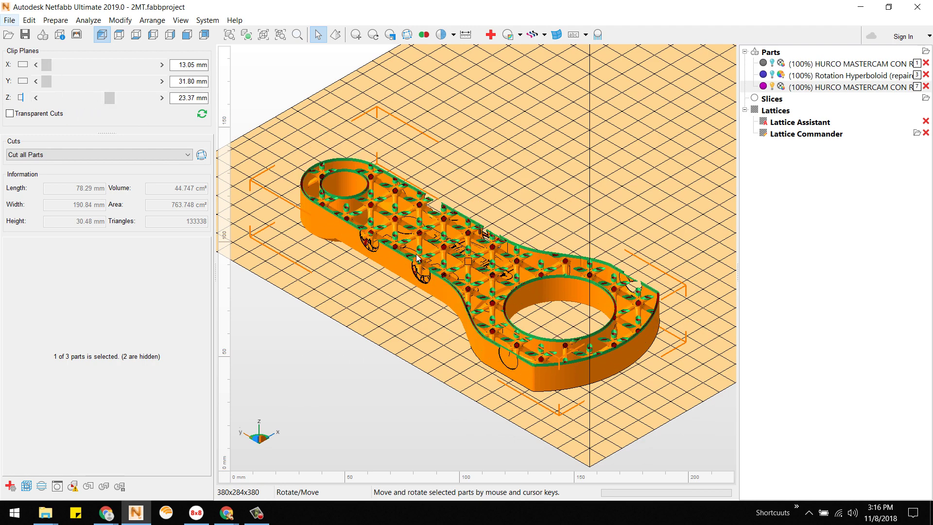
right_drag(417, 258, 451, 264)
scroll(438, 253, down, 3)
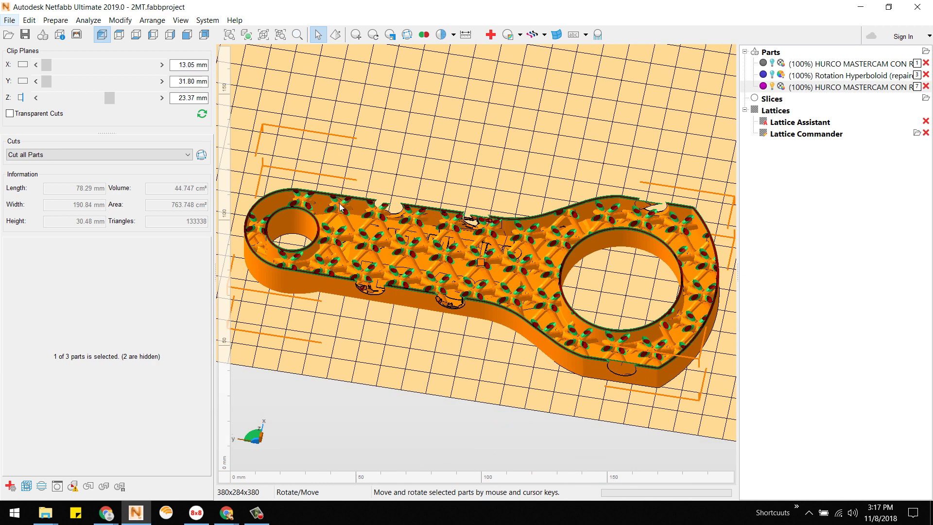
click(774, 87)
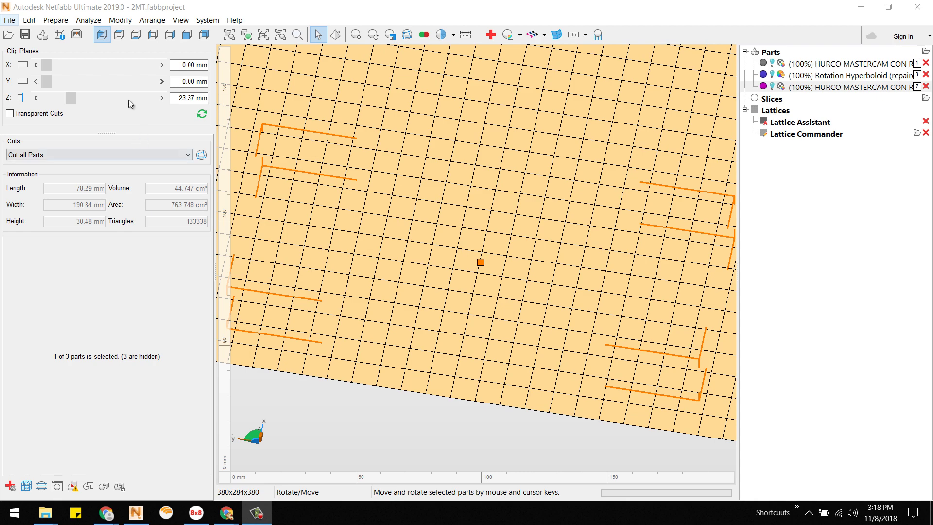
Open the Rotation Hyperboloid primitive with top radius 35 mm and bottom radius 55 mm
click(47, 36)
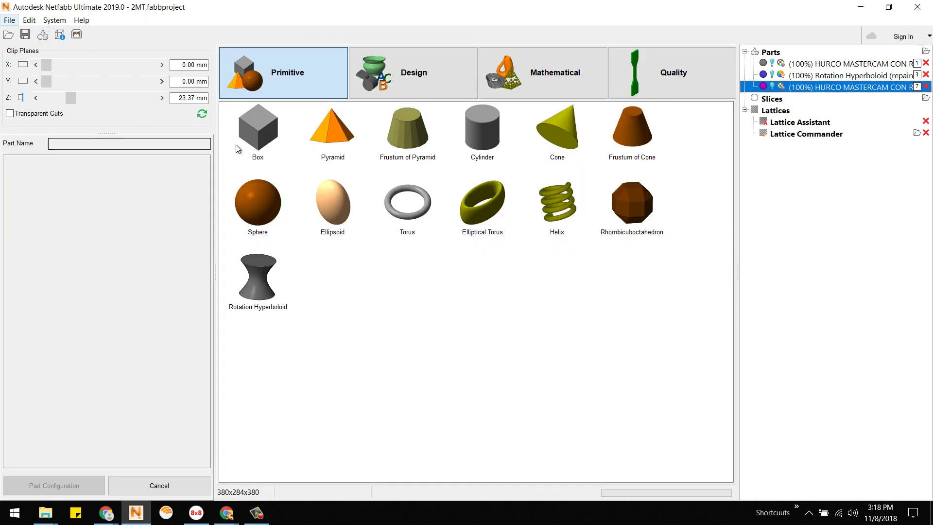
double_click(260, 290)
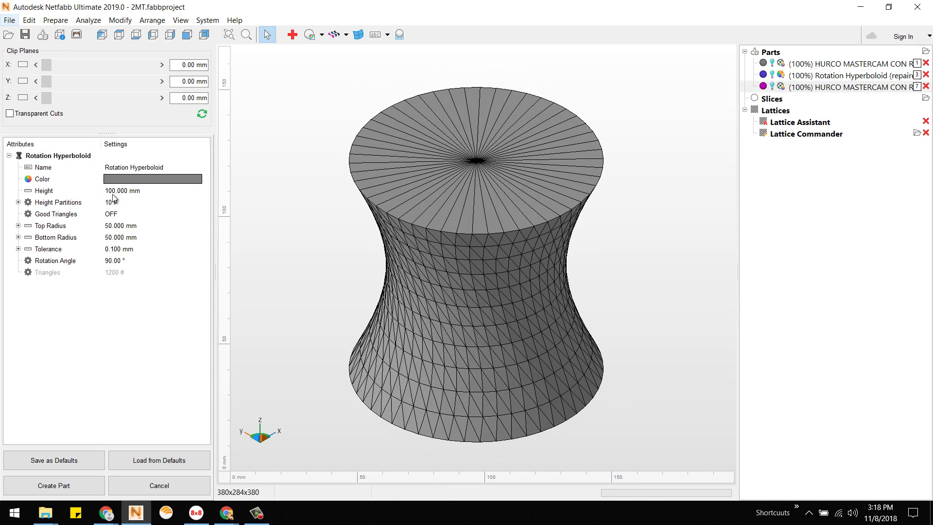
click(122, 226)
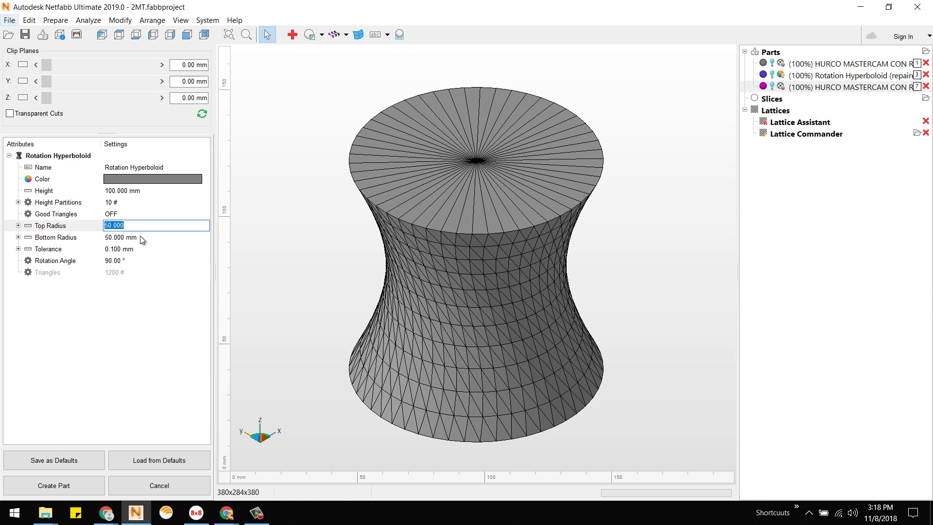
text(35)
click(125, 239)
text(55)
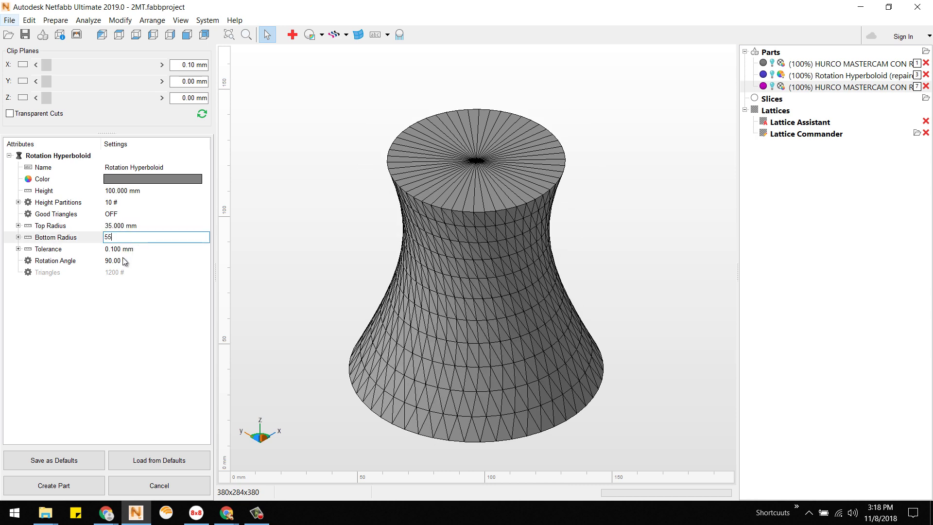
Set the hyperboloid tolerance to 1 mm and Good Triangles to Circle Surface
click(124, 250)
text(1)
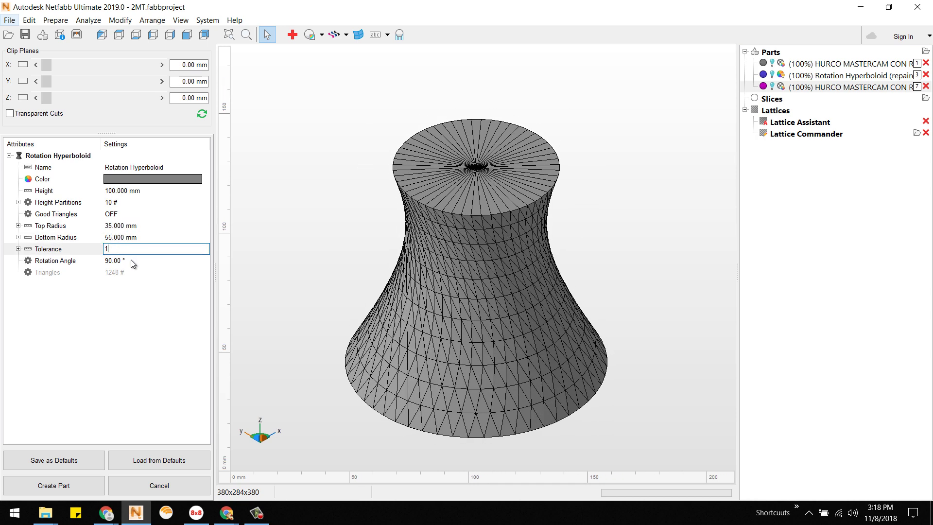
click(132, 193)
click(120, 214)
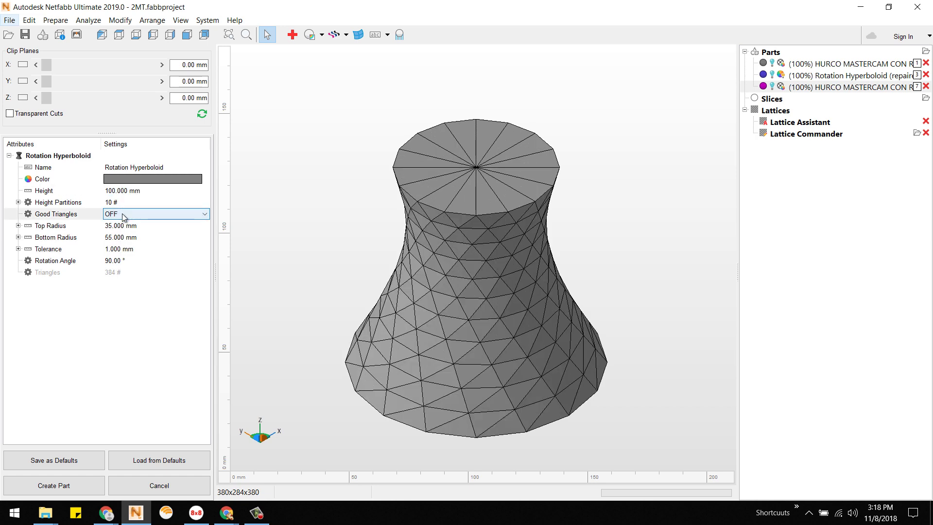
click(121, 214)
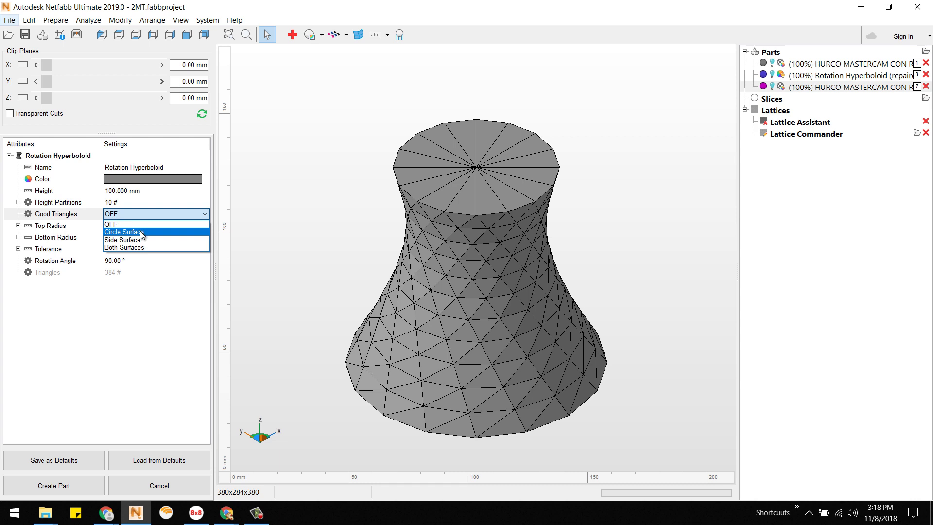
click(141, 233)
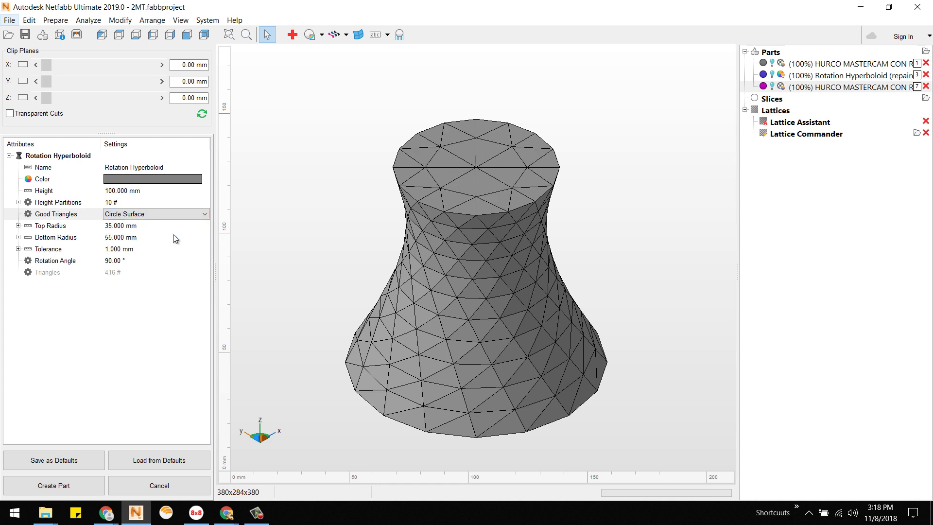
Create the hyperboloid part and remove the Z clip so it shows whole
click(61, 486)
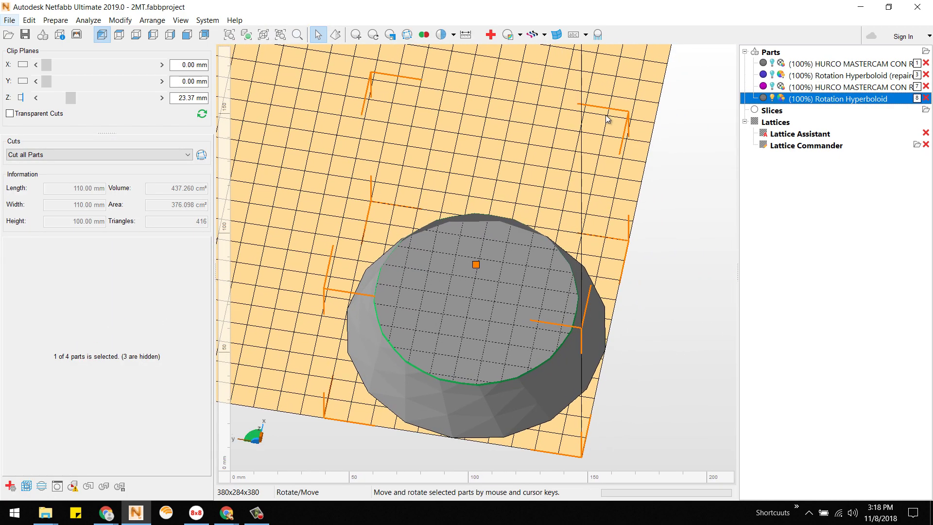
click(202, 114)
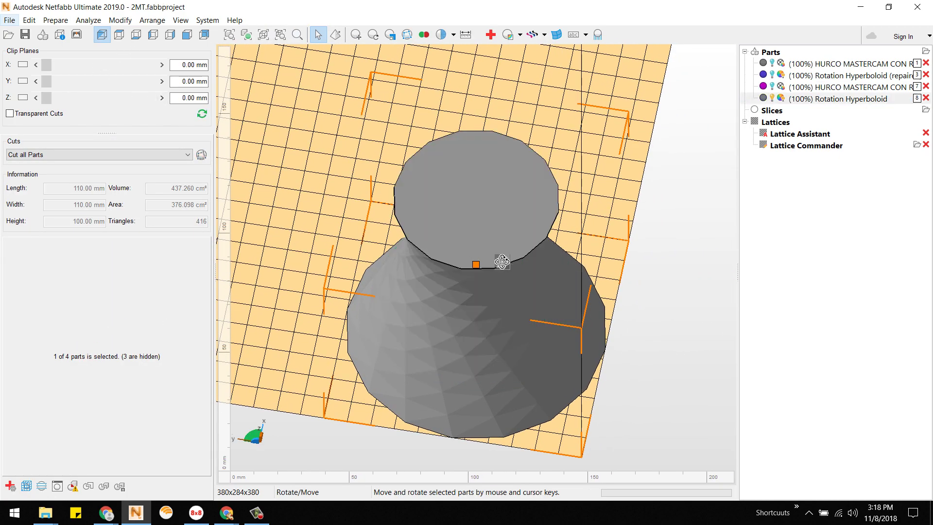
right_drag(500, 262, 468, 223)
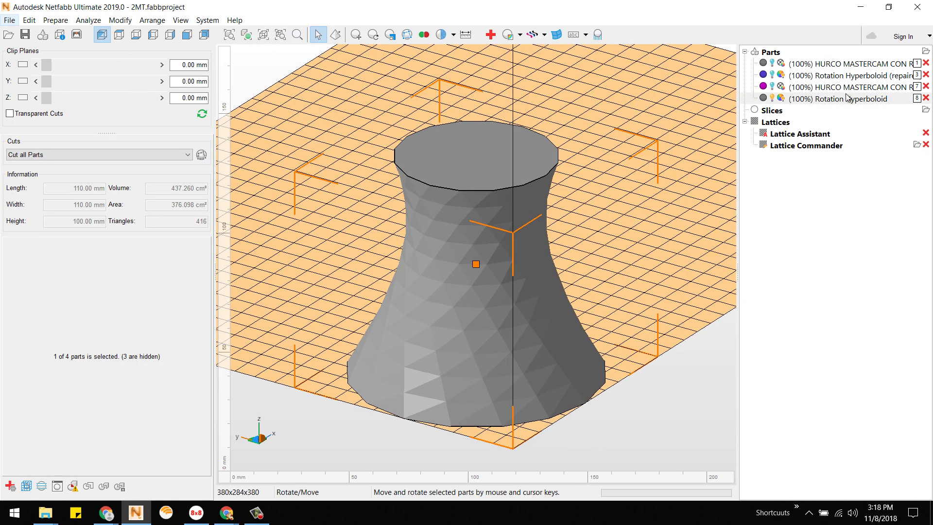
Move the hyperboloid into Lattice Commander and generate its surface lattice
drag(836, 100, 832, 148)
drag(354, 342, 418, 329)
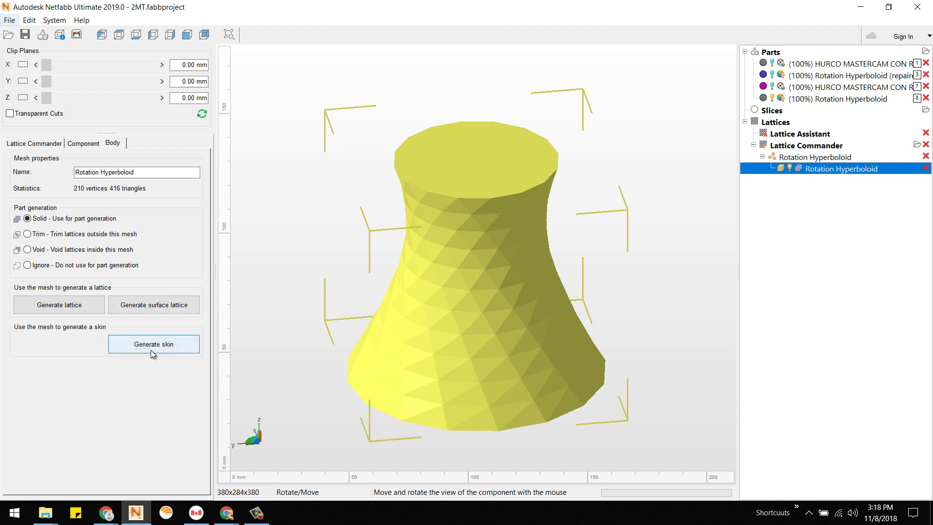
click(164, 306)
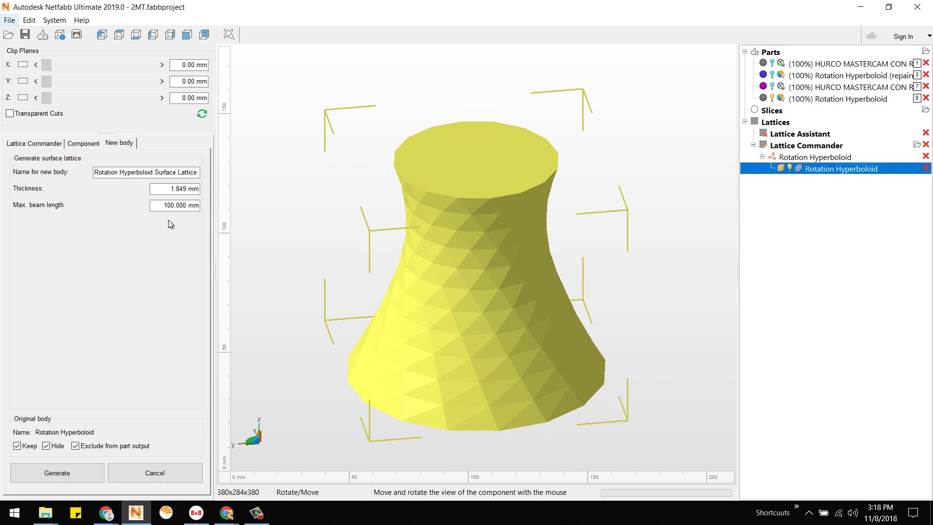
click(75, 475)
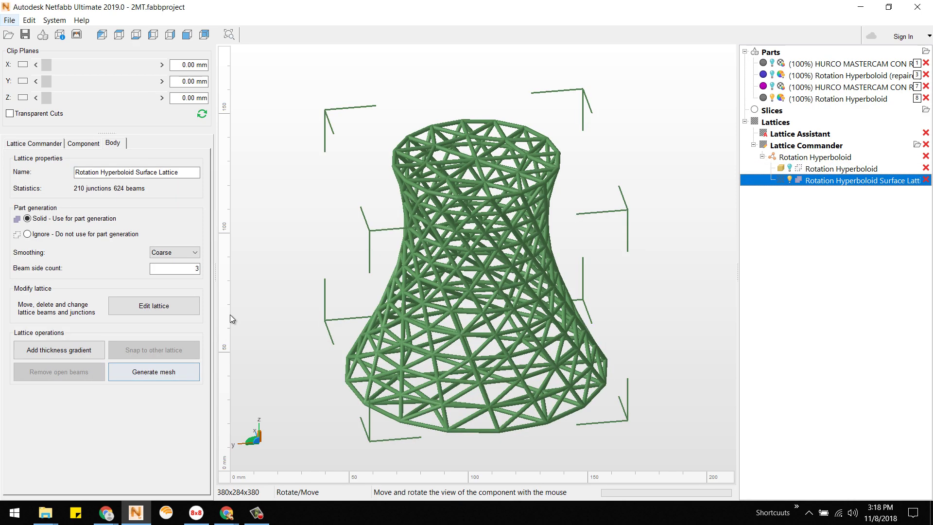
Box-select and delete the lattice's top ring of beams, leaving 185 junctions and 536 beams
drag(464, 312, 503, 321)
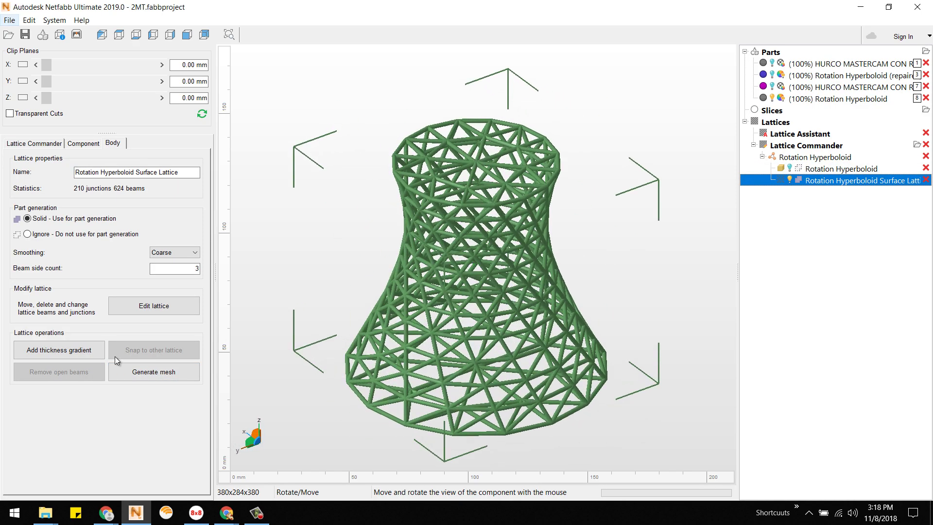
click(148, 306)
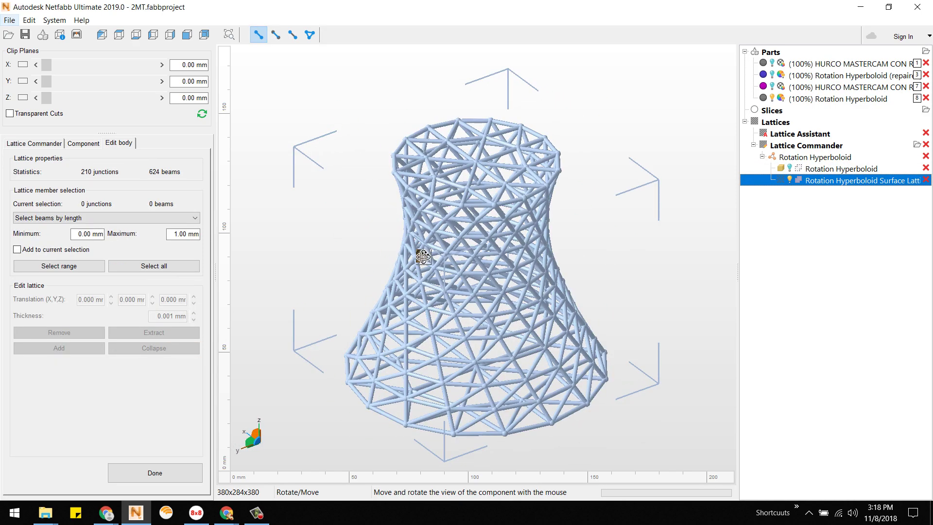
drag(424, 257, 429, 235)
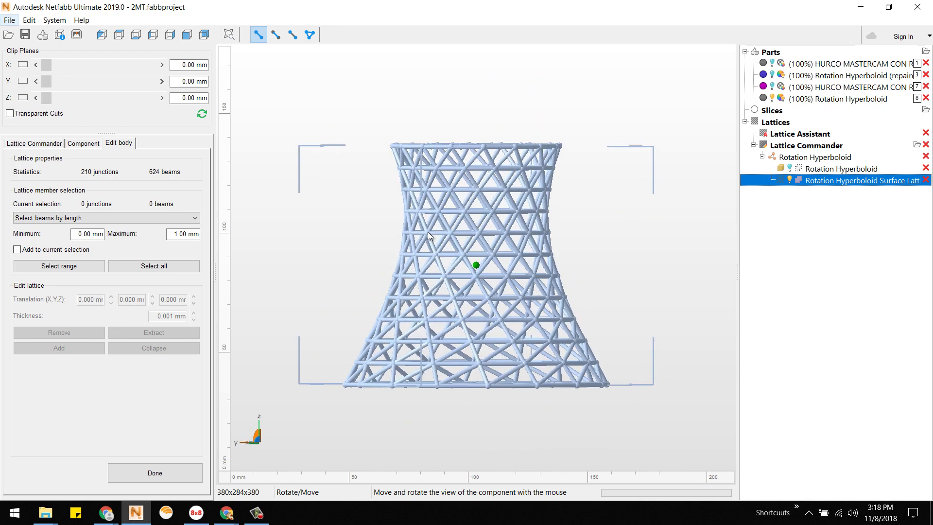
drag(341, 109, 611, 155)
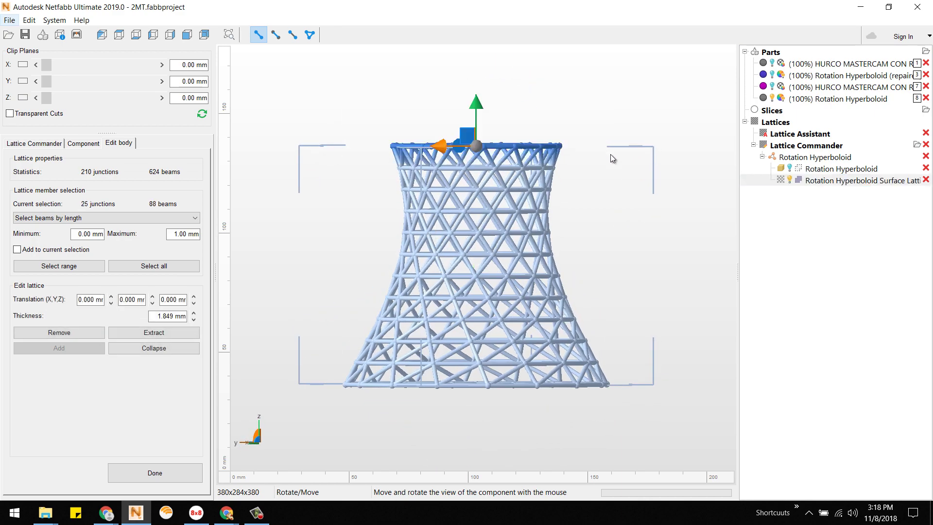
key(Delete)
right_drag(566, 152, 473, 205)
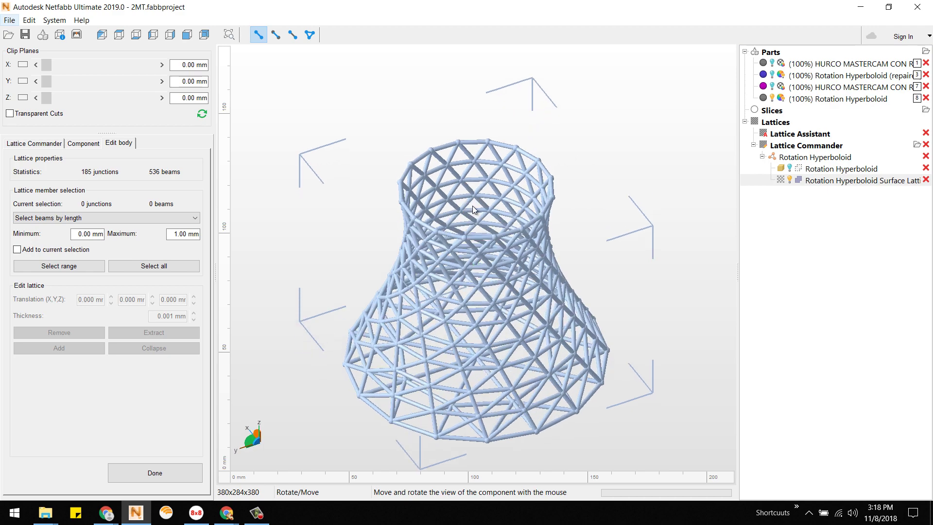
drag(395, 211, 414, 212)
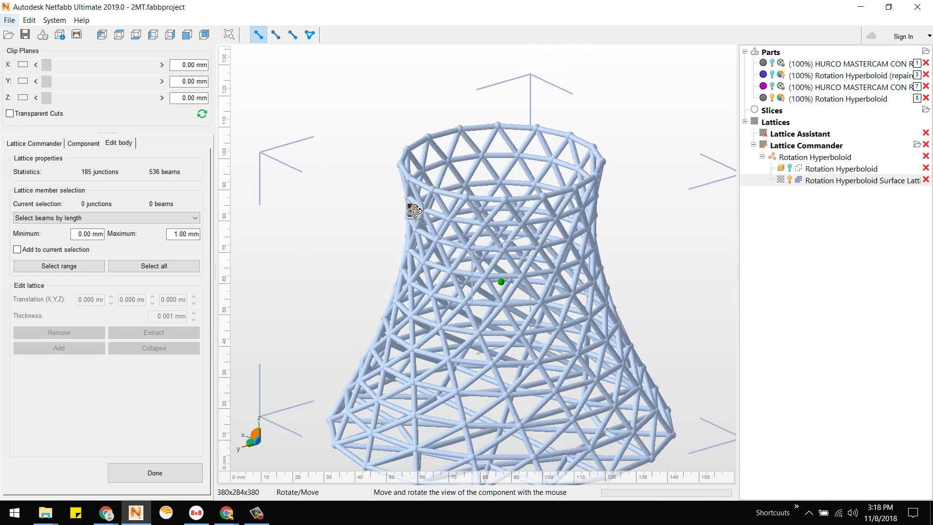
click(162, 471)
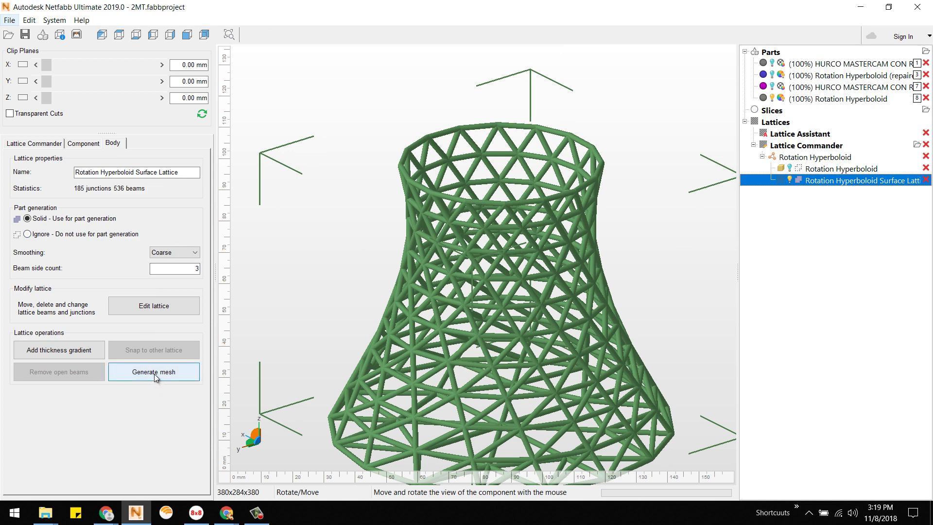
Generate a mesh from the lattice with beam side count 6 and Fine smoothing
click(153, 374)
drag(190, 204, 212, 204)
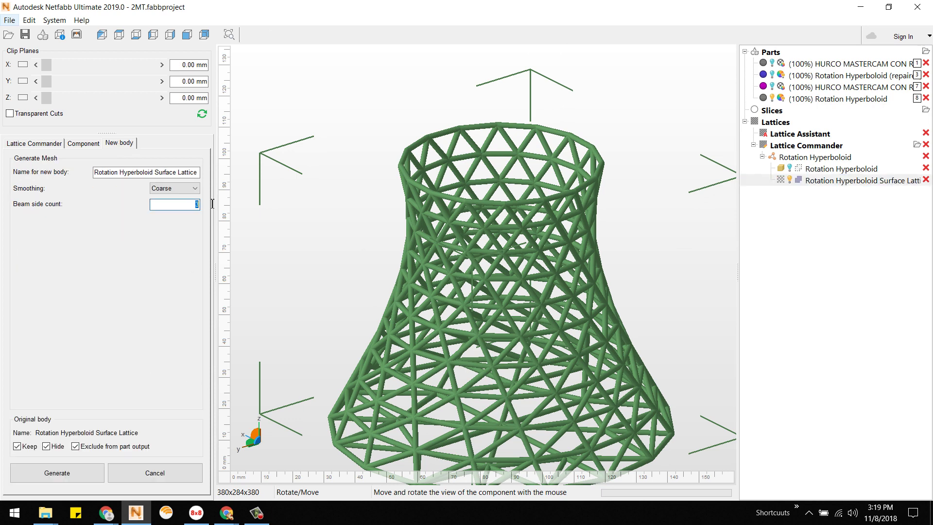
text(6)
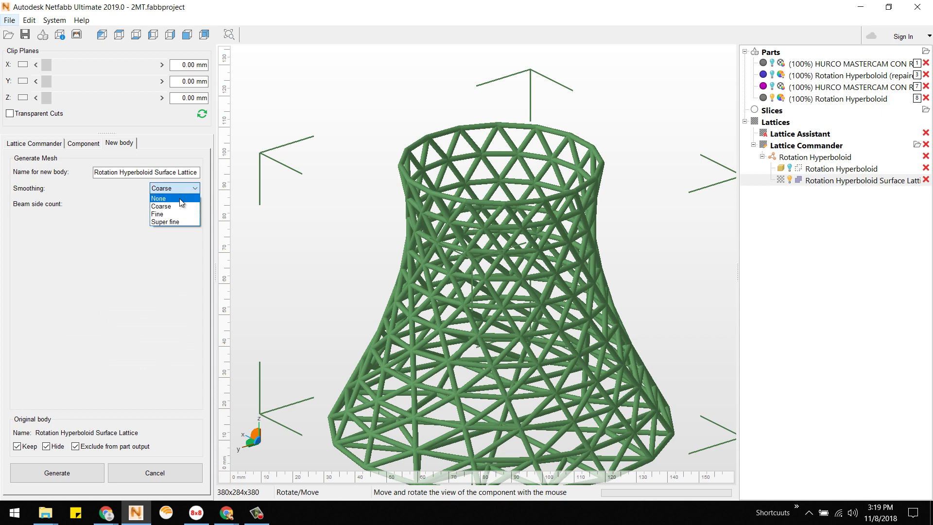
click(181, 214)
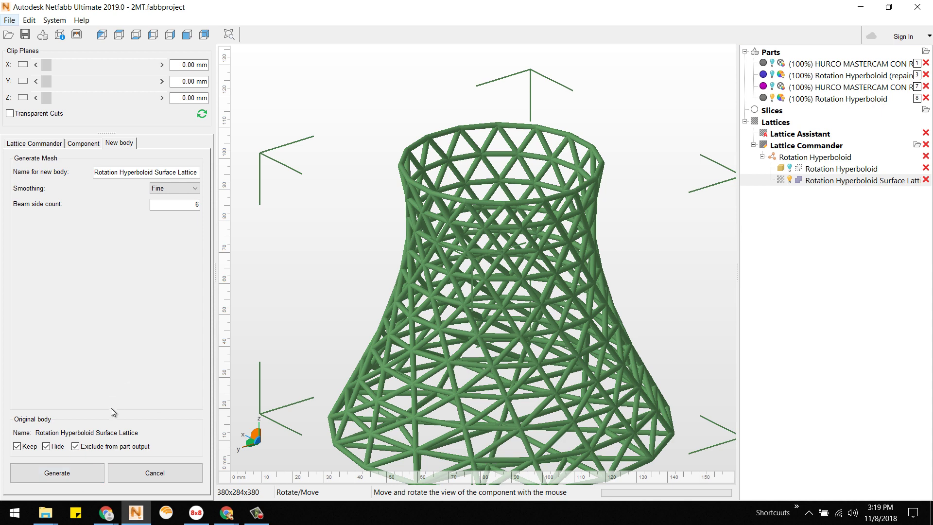
click(84, 465)
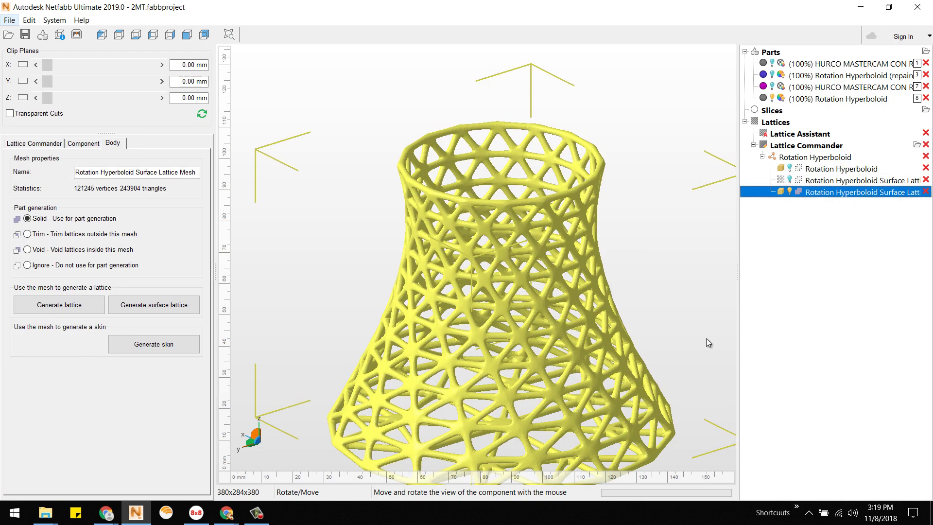
Move the lattice mesh into Parts, hide the solid Rotation Hyperboloid, and open Part Repair
mouse_move(706, 339)
mouse_down()
mouse_move(604, 289)
mouse_move(598, 369)
mouse_move(675, 386)
mouse_move(626, 349)
mouse_up()
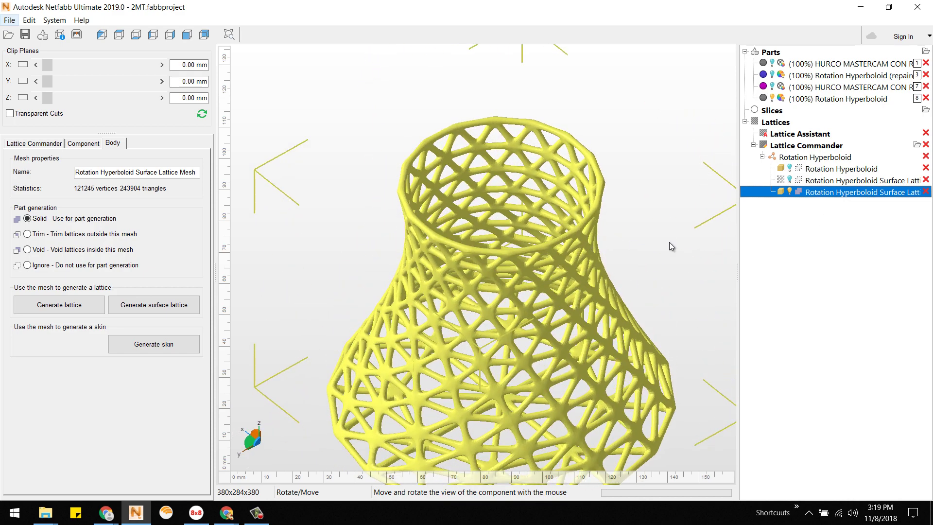
drag(847, 194, 847, 97)
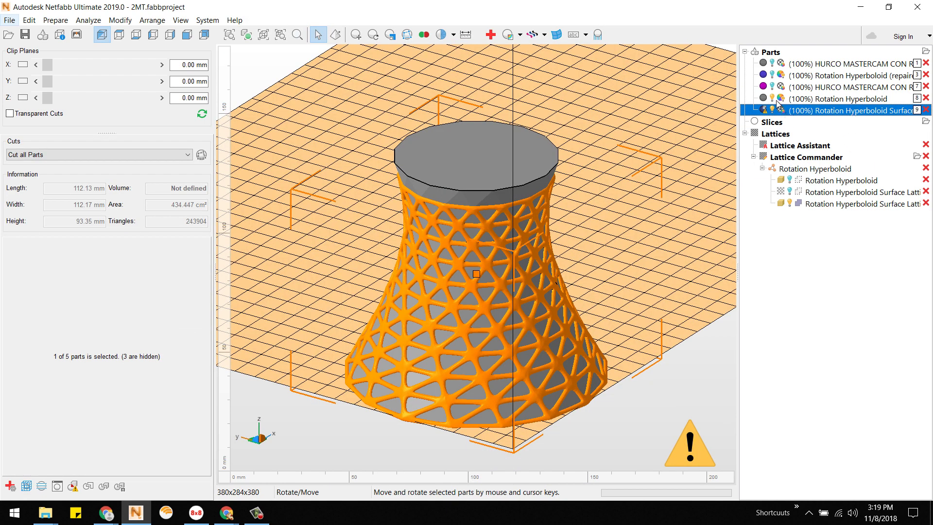
click(775, 100)
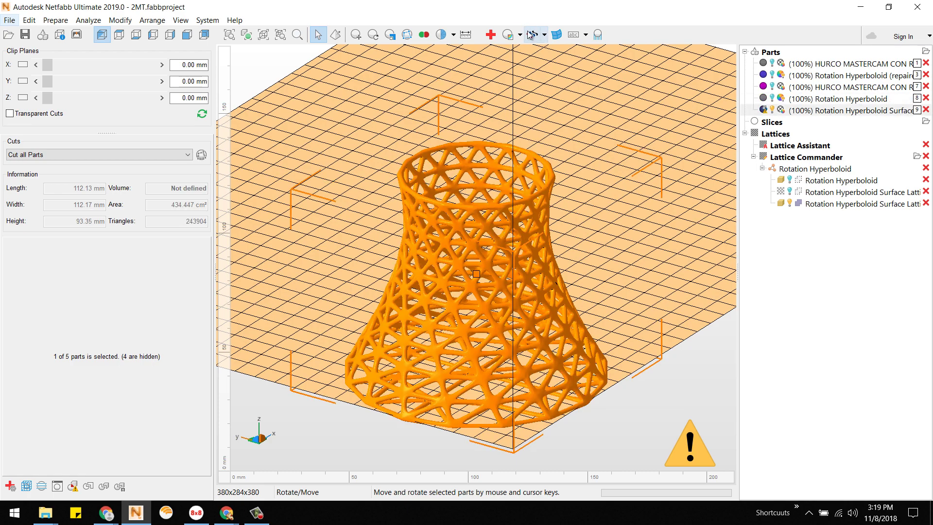
key(ctrl+r)
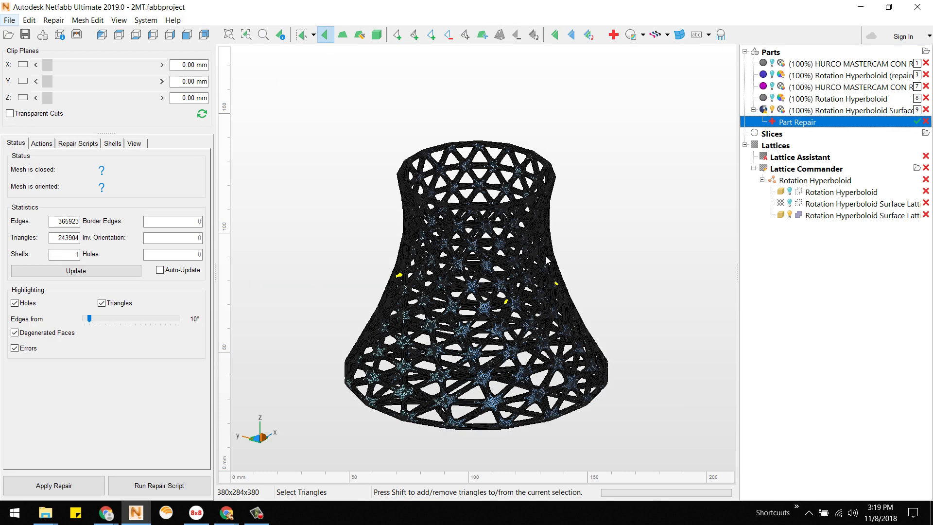
Run the Default Repair script on the lattice part and apply it, replacing the old part
mouse_move(546, 255)
right_down()
mouse_move(484, 290)
mouse_move(558, 192)
right_up()
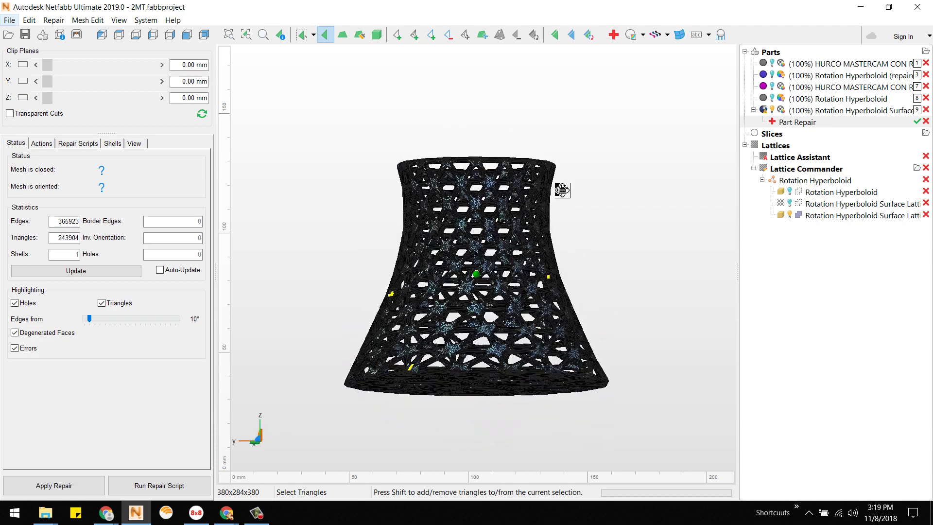
click(165, 485)
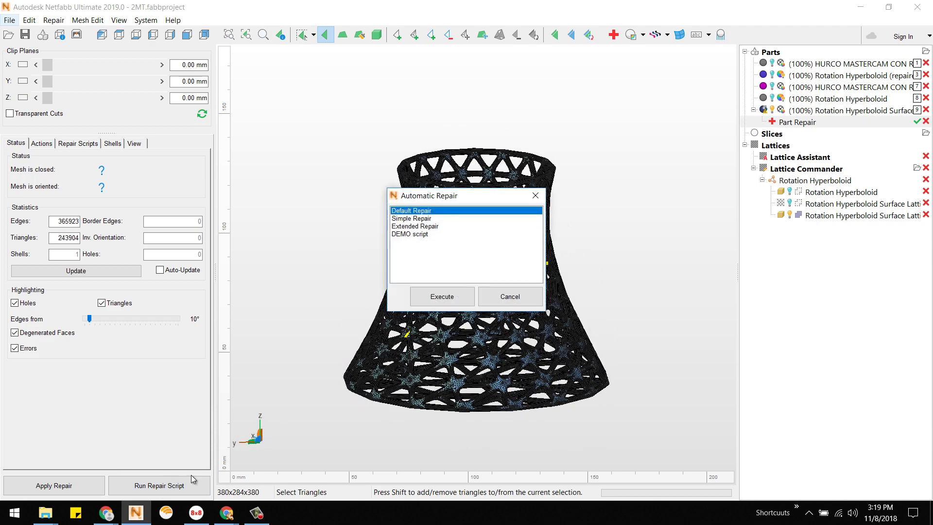
click(429, 227)
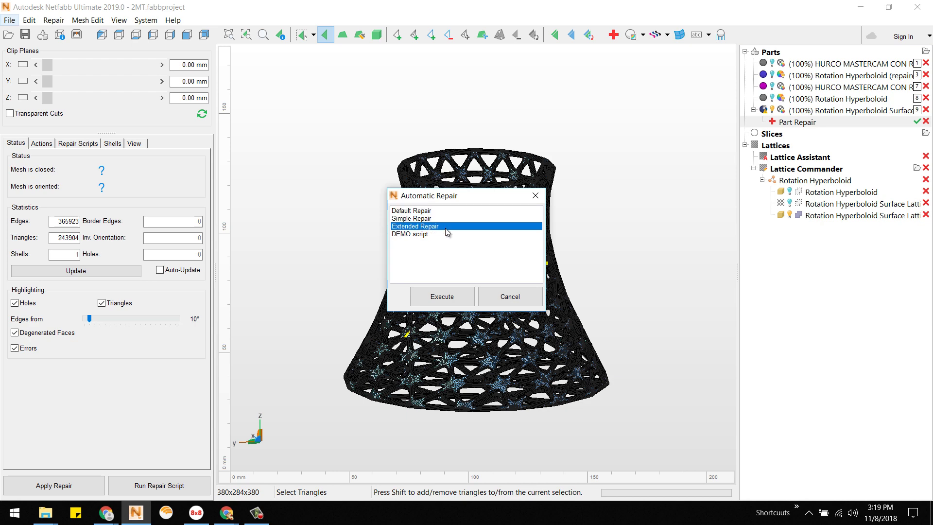
click(427, 211)
click(461, 302)
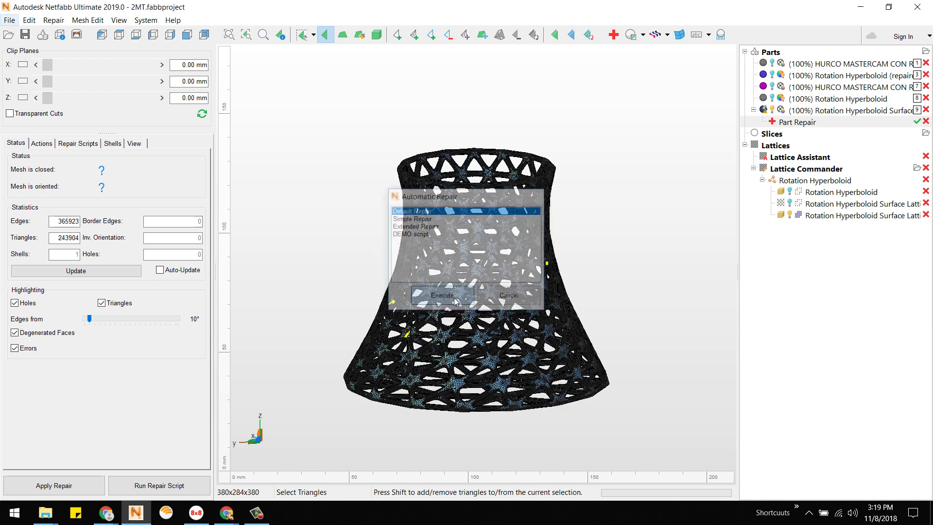
click(97, 269)
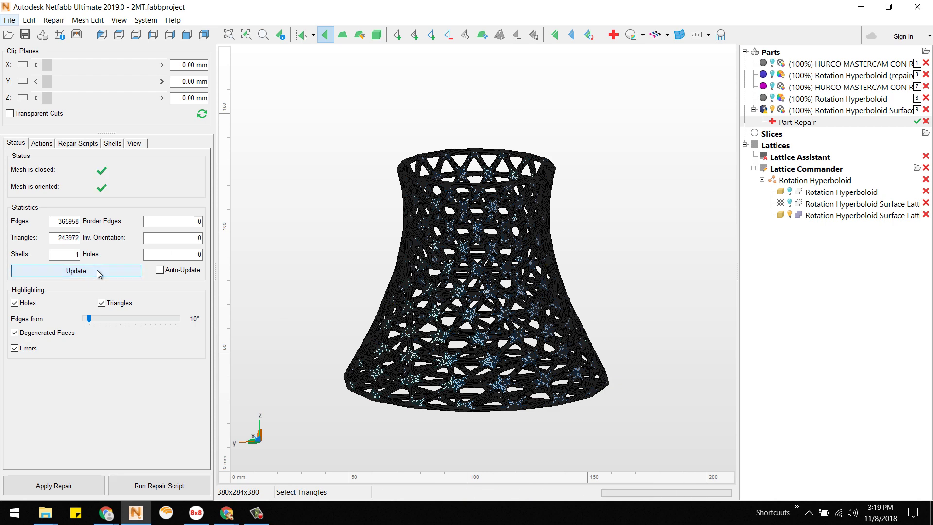
click(66, 486)
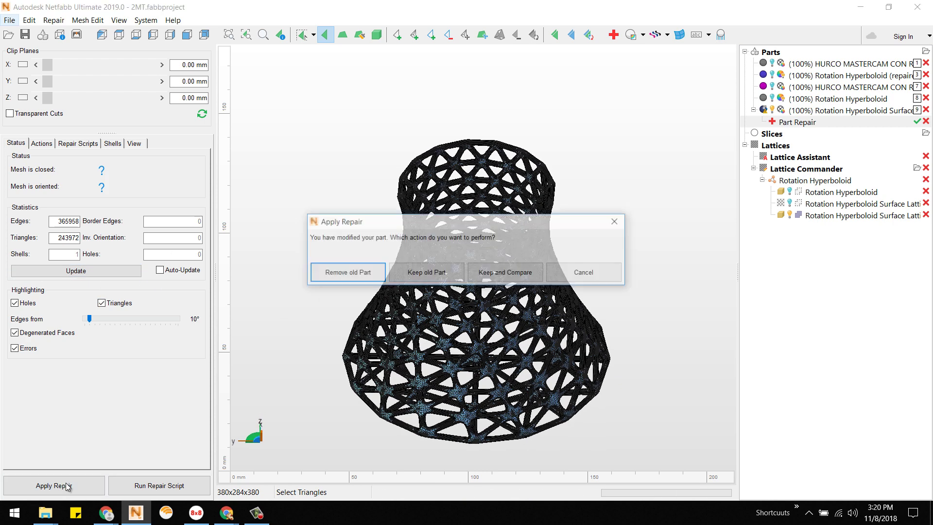
click(413, 273)
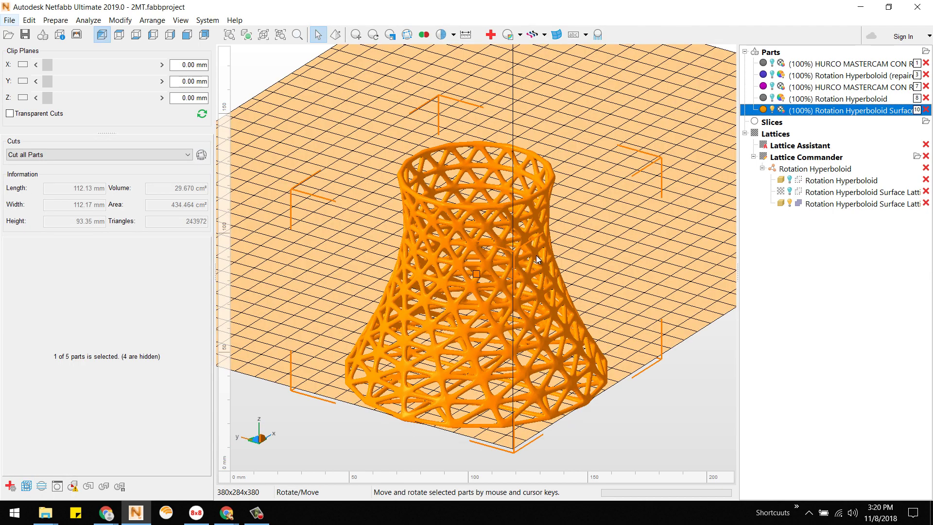
scroll(506, 251, down, 2)
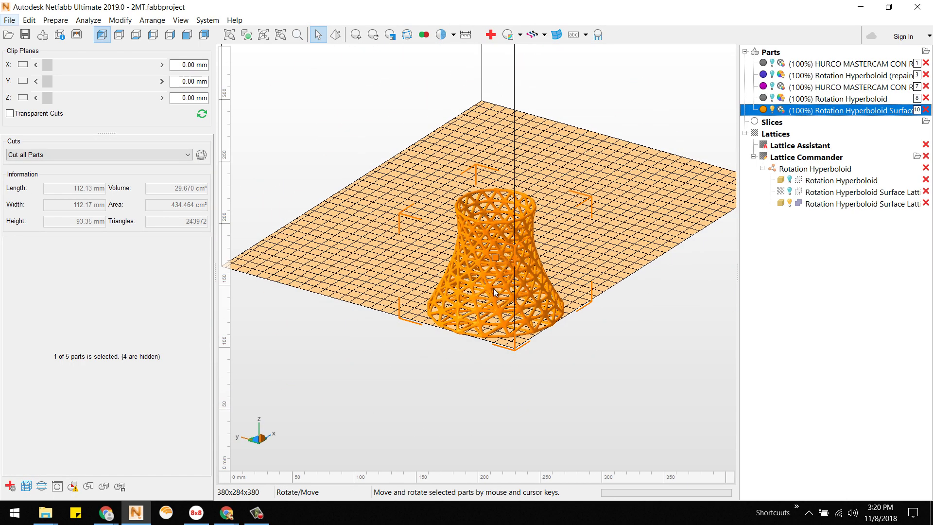
scroll(495, 292, up, 3)
mouse_move(506, 298)
right_down()
mouse_move(590, 306)
mouse_move(508, 337)
mouse_move(529, 298)
mouse_move(647, 238)
right_up()
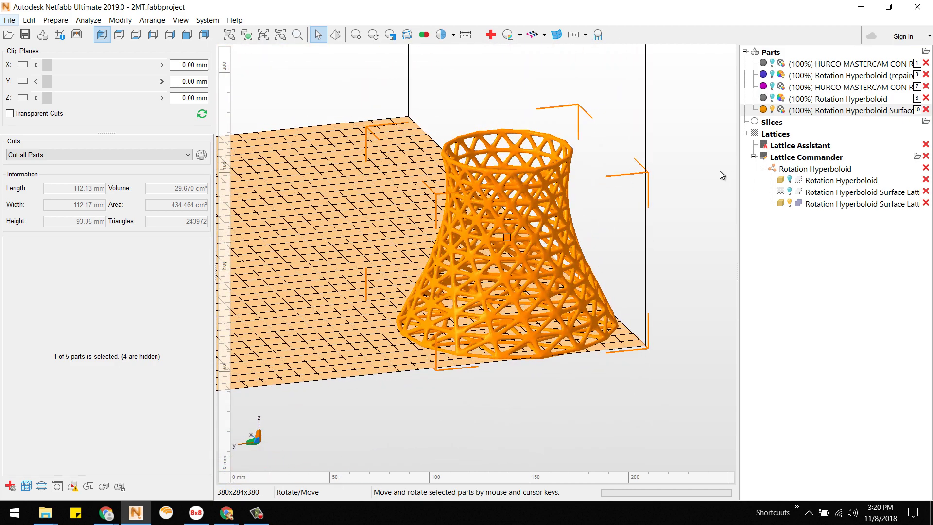